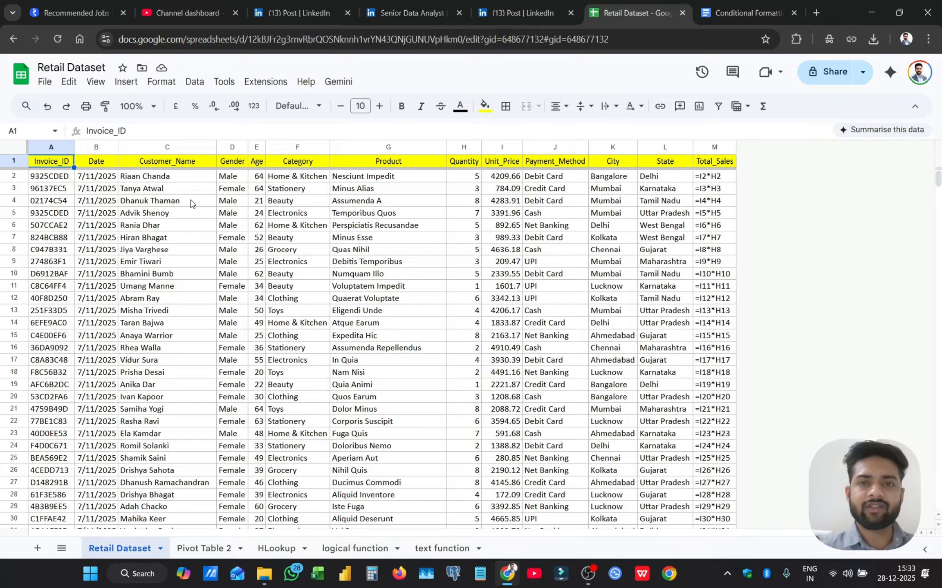
- Create a conditional formatting rule on the Total_Sales column for values less than 5000
click(707, 179)
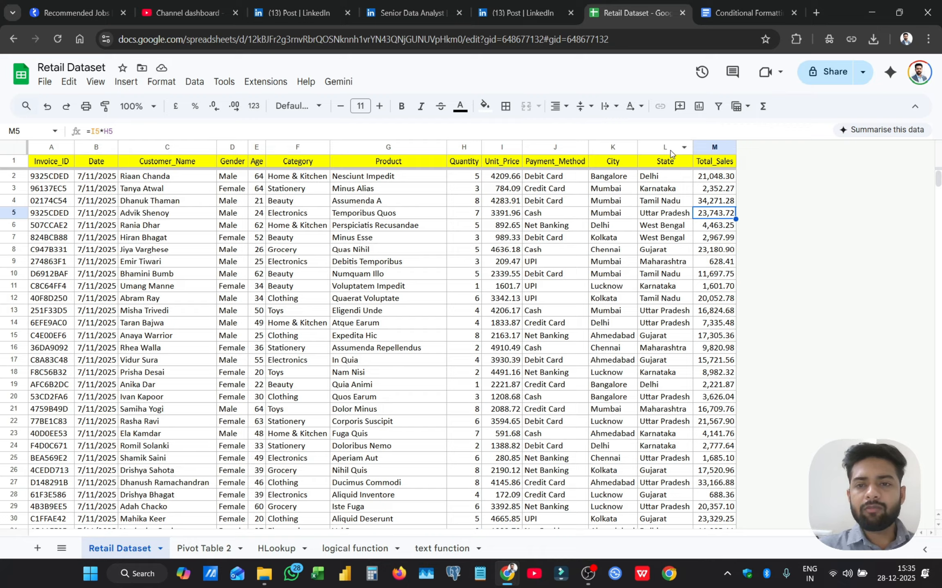
click(728, 148)
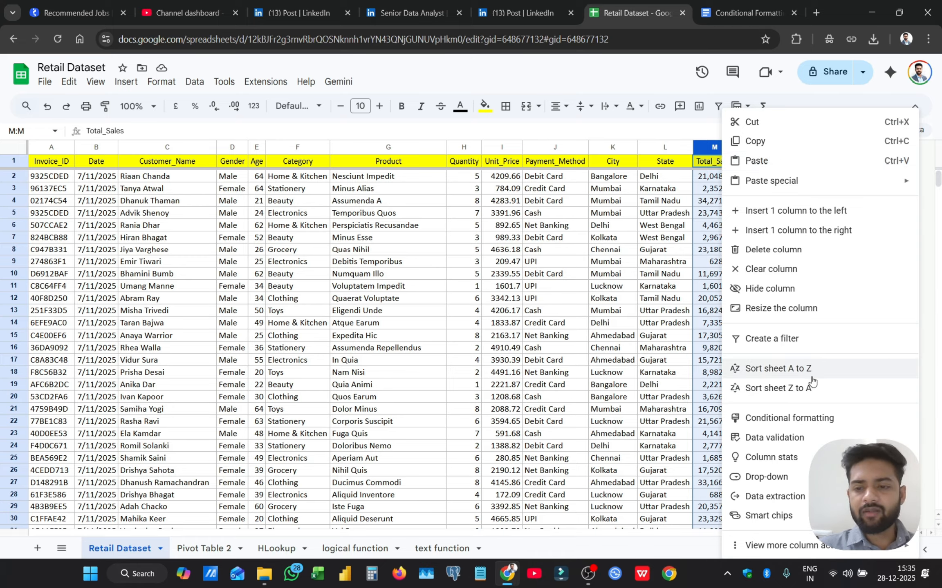
click(795, 424)
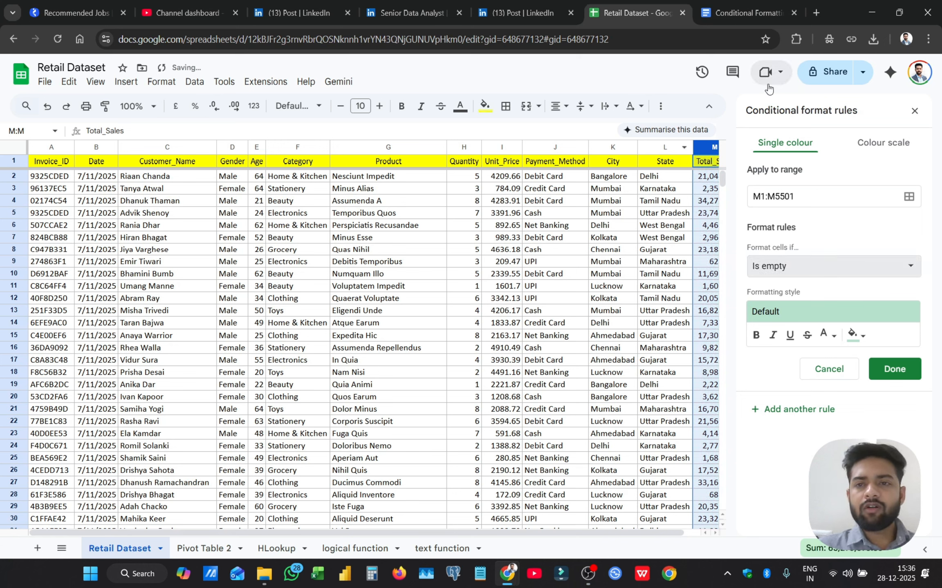
click(858, 276)
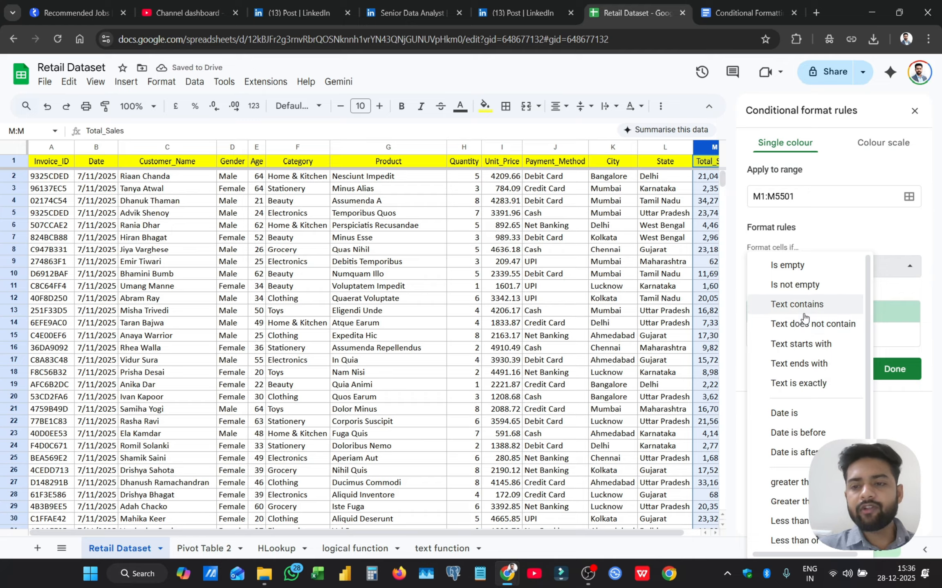
scroll(811, 368, down, 3)
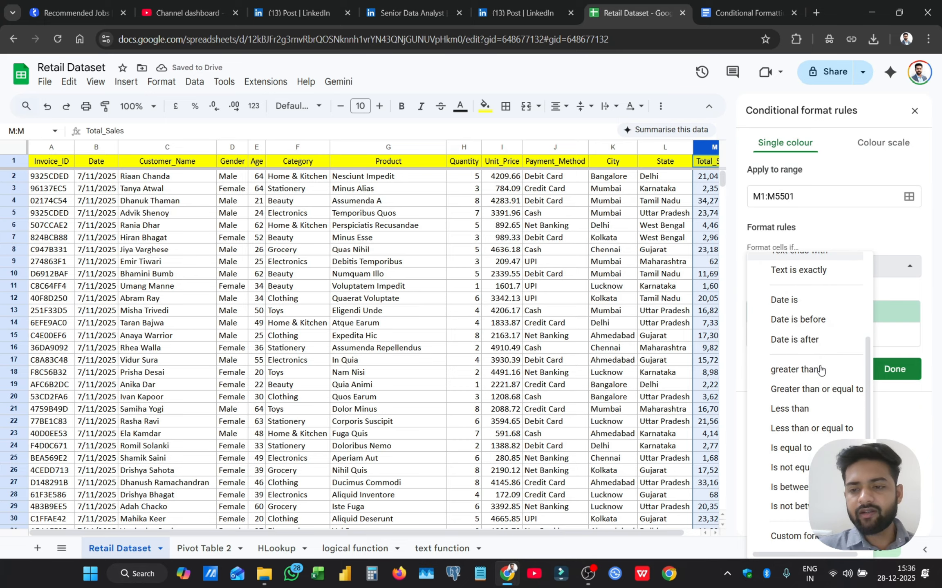
scroll(811, 360, up, 3)
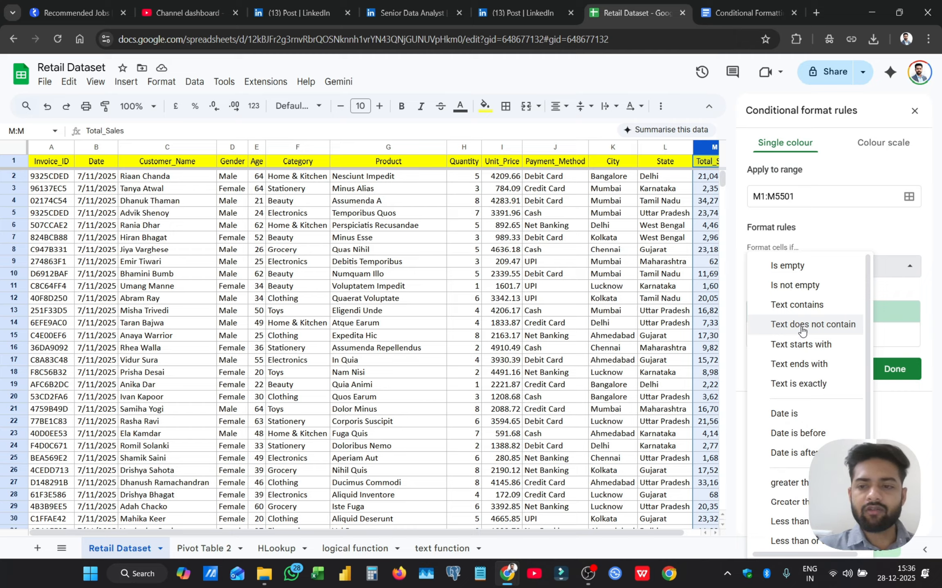
scroll(805, 352, down, 3)
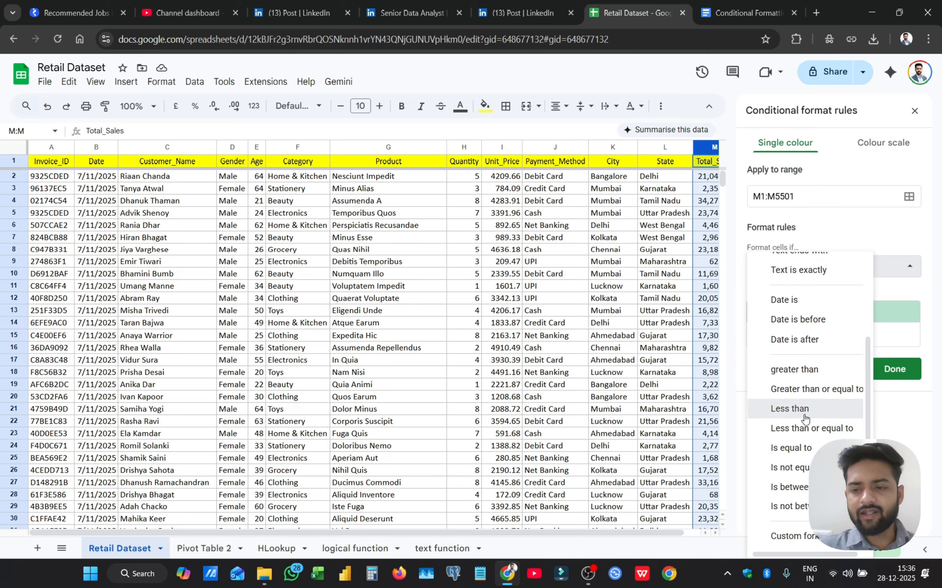
click(790, 408)
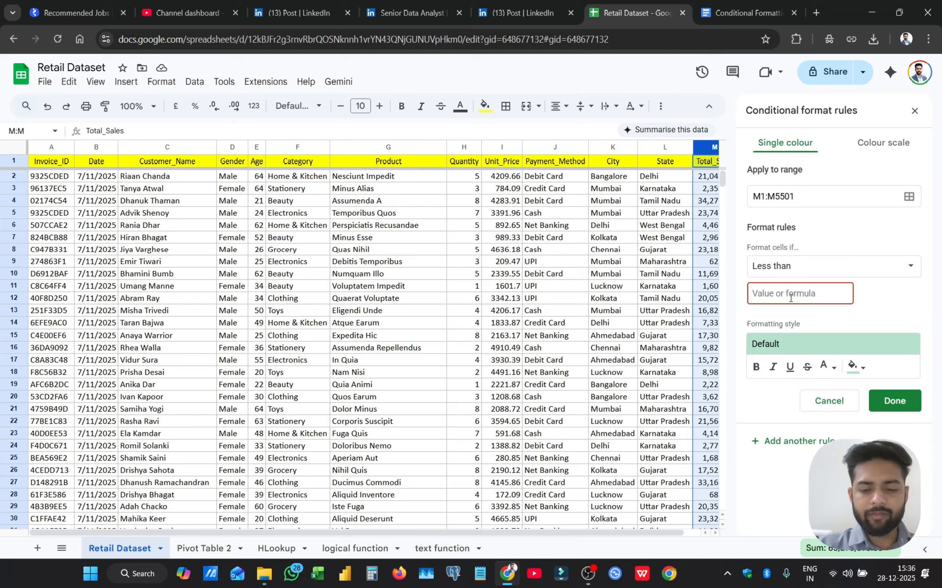
text(50000)
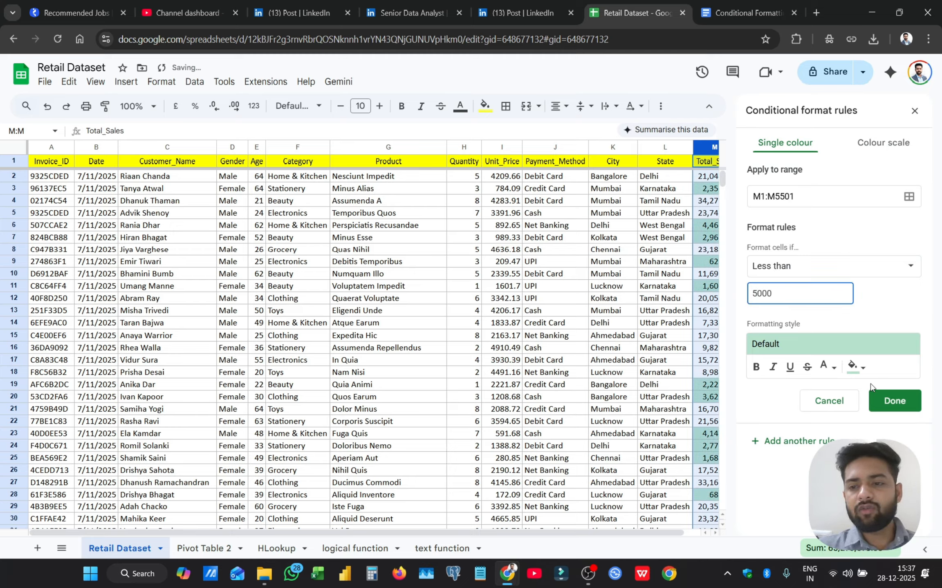
- Set the rule's fill colour to light red, save the rule and close the conditional formatting settings
click(857, 367)
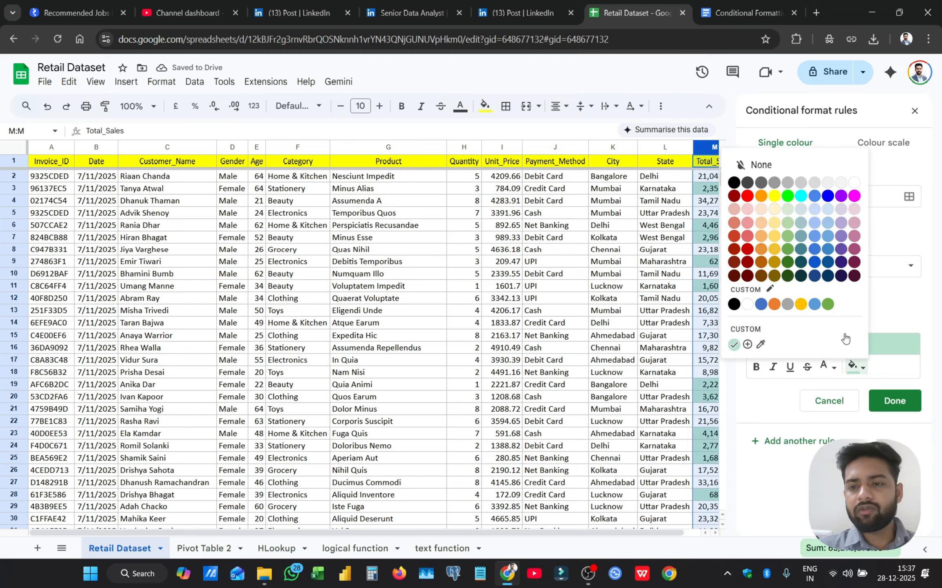
click(746, 223)
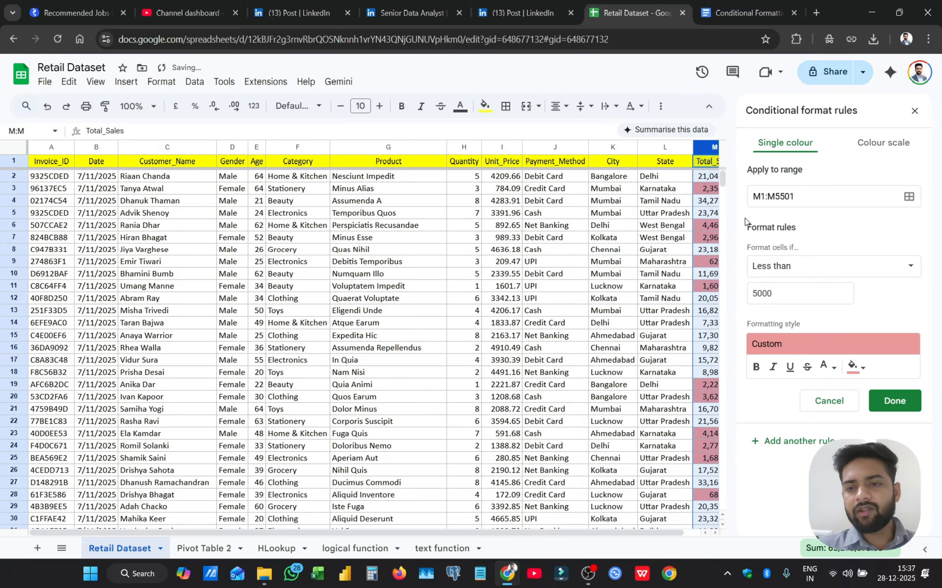
click(887, 404)
click(915, 112)
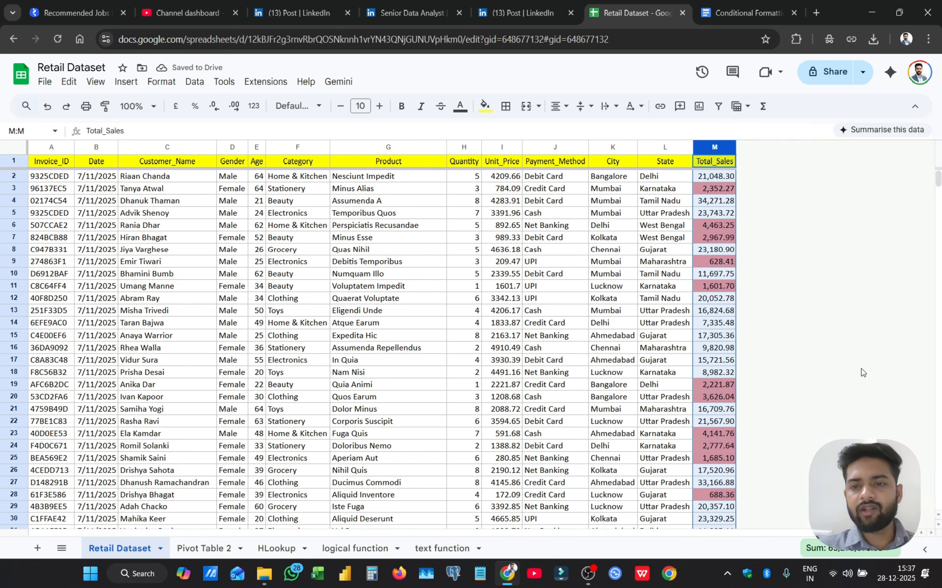
- Add a filter to the header row from Invoice_ID to Total_Sales
click(727, 264)
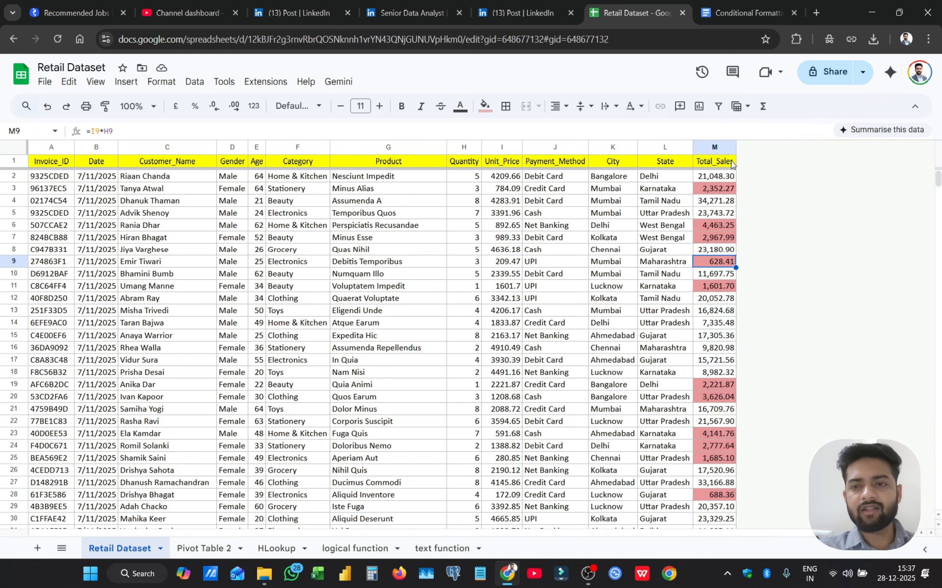
click(730, 161)
key(ctrl+shift+Left)
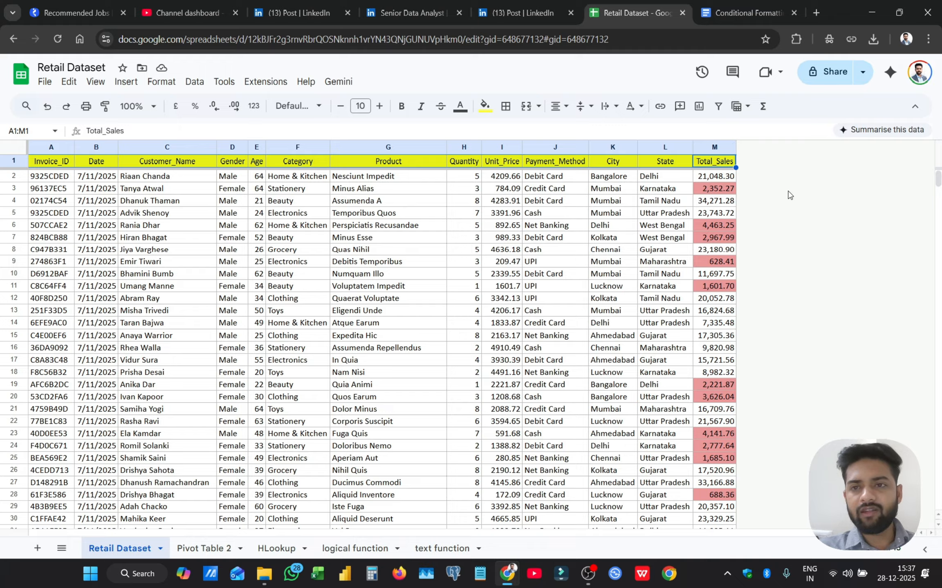
click(718, 106)
click(704, 177)
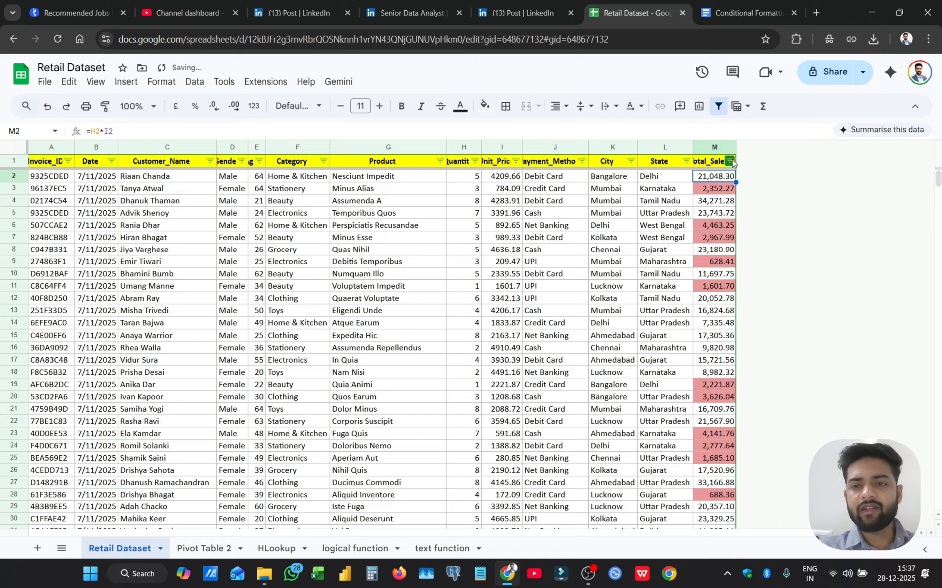
- Filter the Total_Sales column by the light red fill colour and look through the matching rows
click(729, 161)
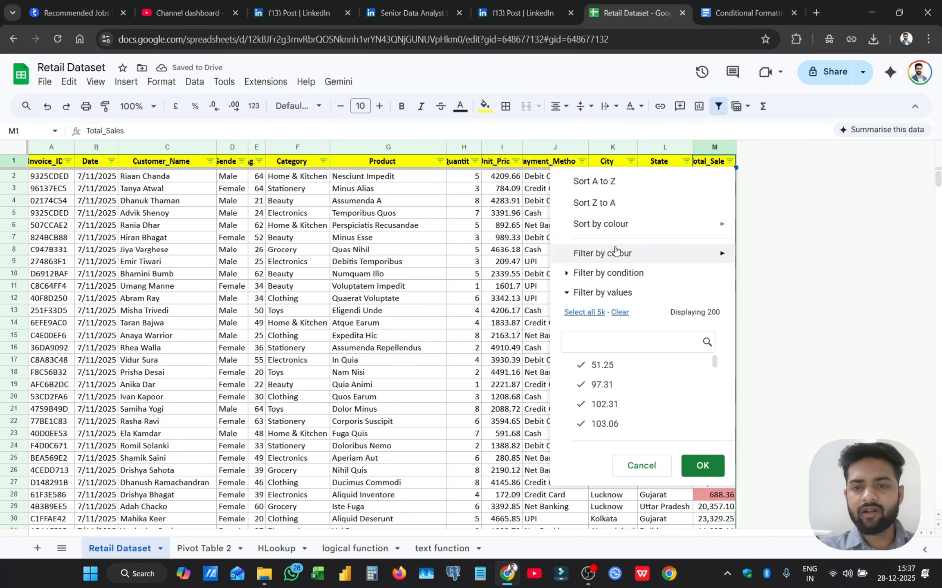
mouse_move(725, 256)
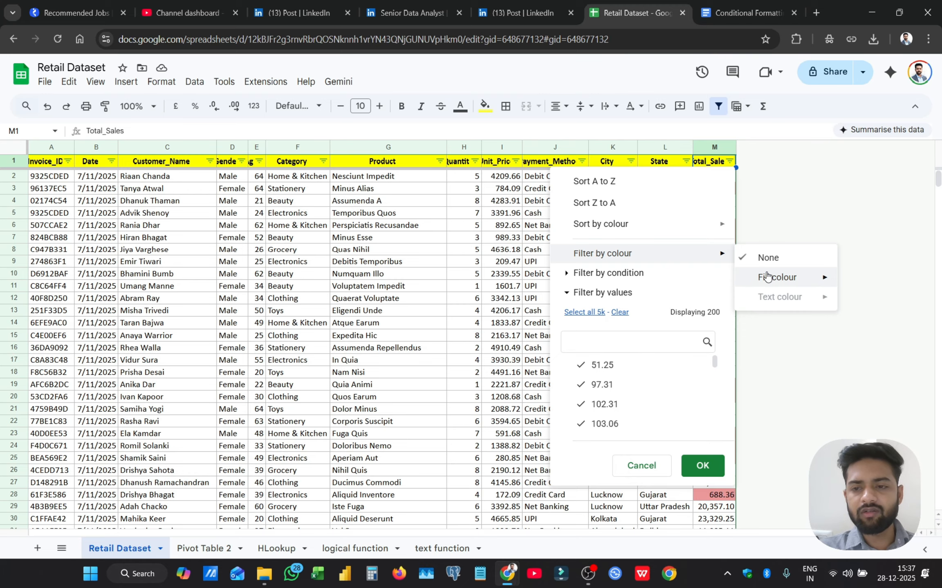
mouse_move(777, 277)
click(862, 302)
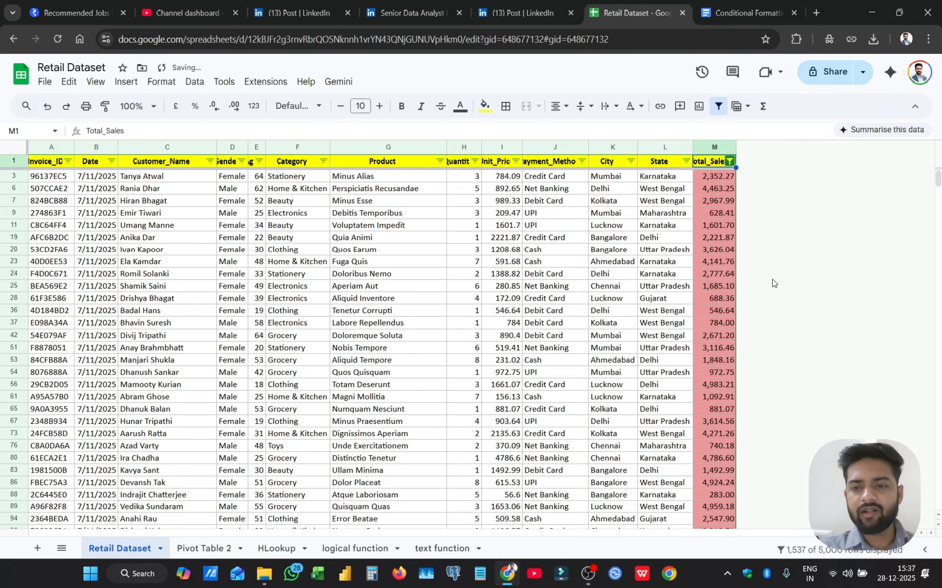
scroll(710, 290, down, 20)
scroll(710, 290, down, 15)
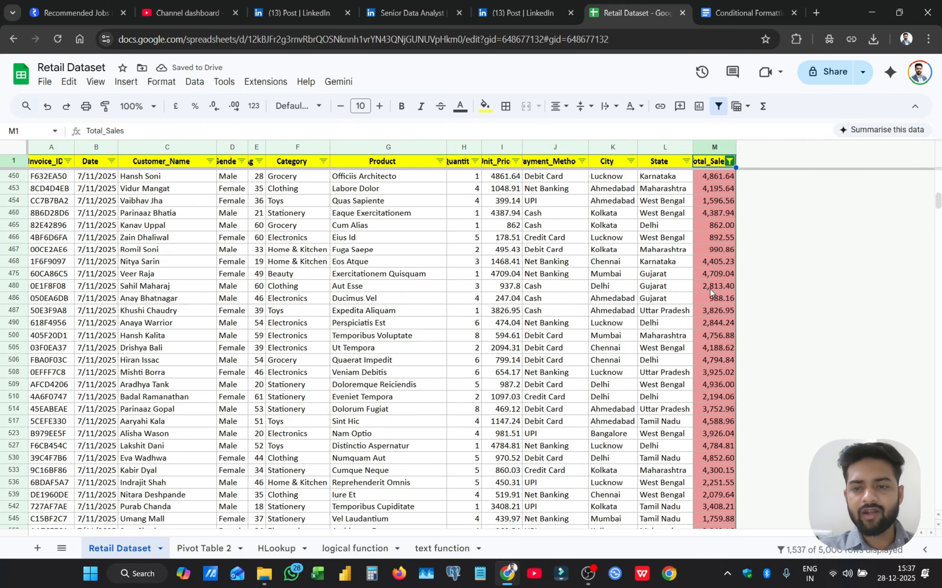
- Check the available summary calculations for the filtered Total_Sales column
click(708, 144)
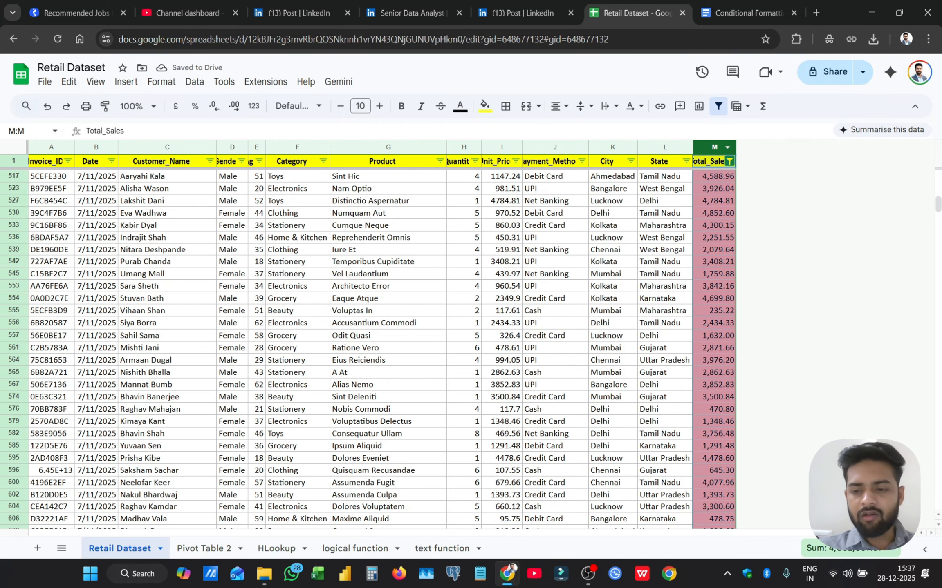
click(902, 546)
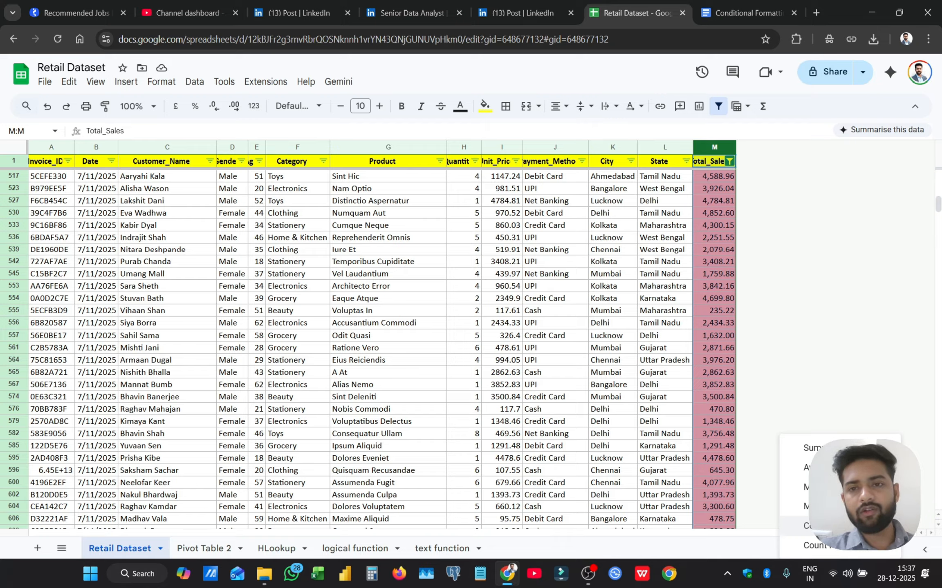
click(702, 389)
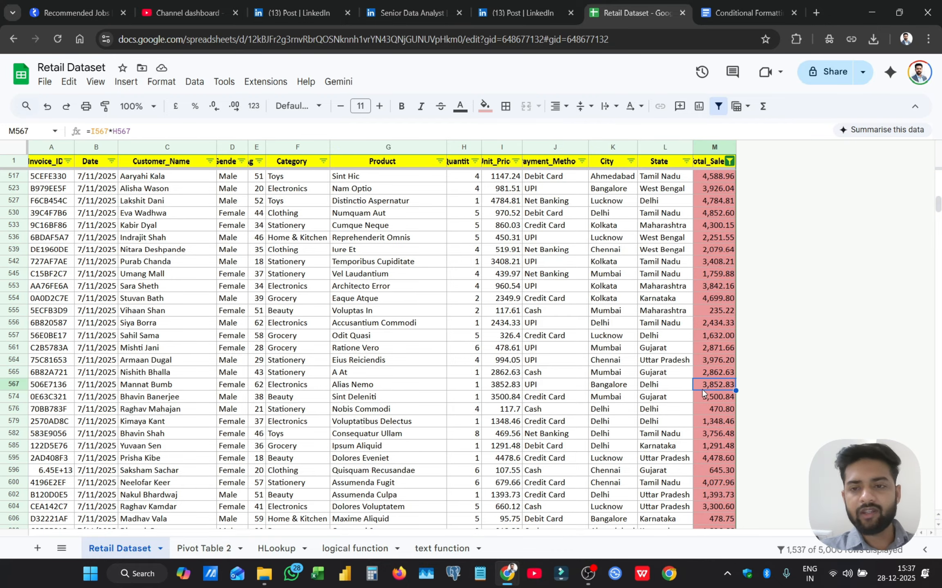
- Undo the colour filter, the header filter and the less-than conditional formatting rule on Total_Sales
key(ctrl+z)
key(ctrl+z)
key(ctrl+z)
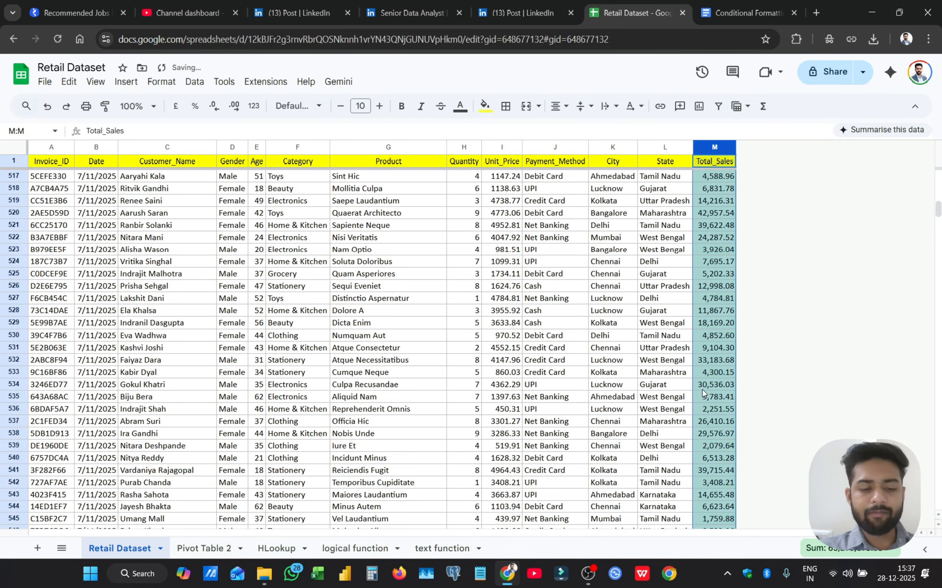
key(ctrl+z)
key(ctrl+z)
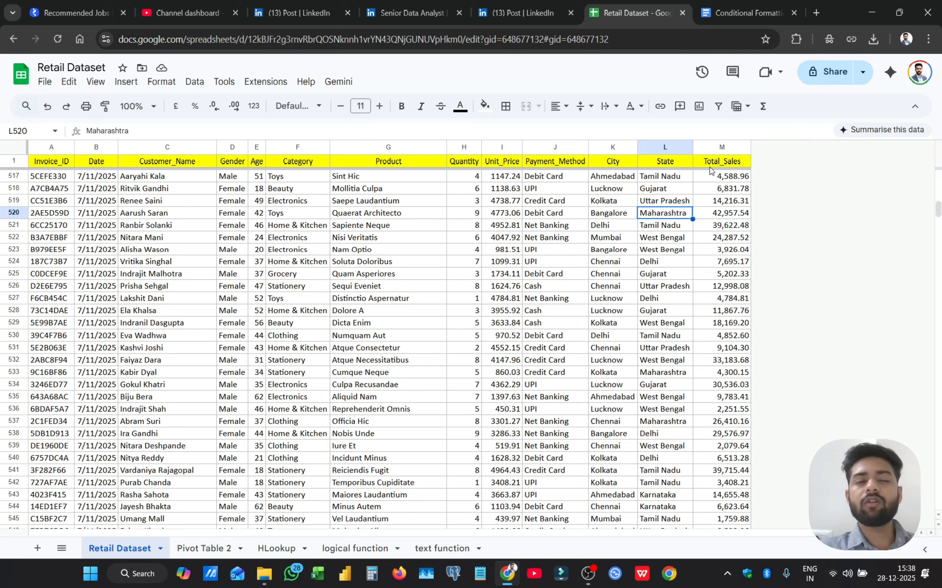
- Add a new conditional formatting rule of the colour scale type to the Total_Sales column
click(742, 147)
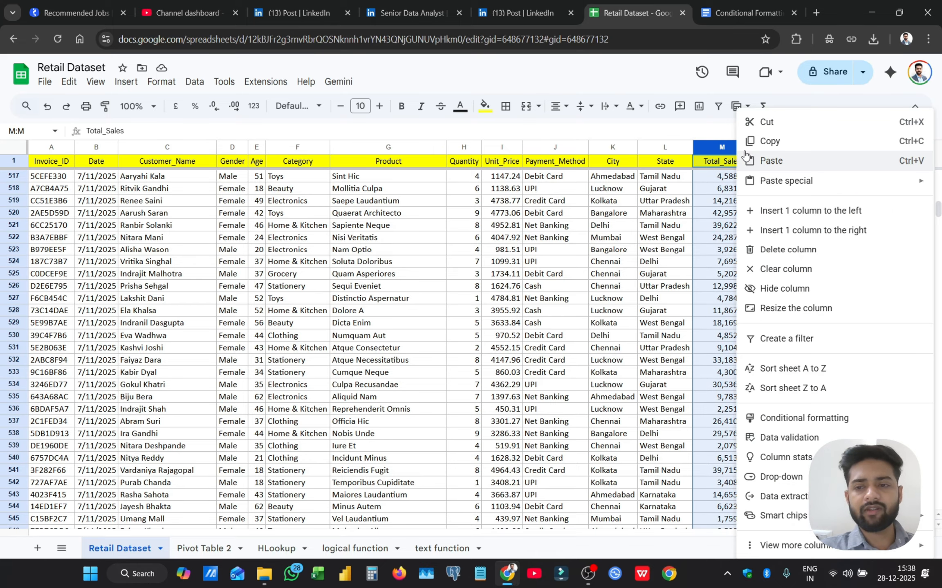
click(865, 416)
click(895, 152)
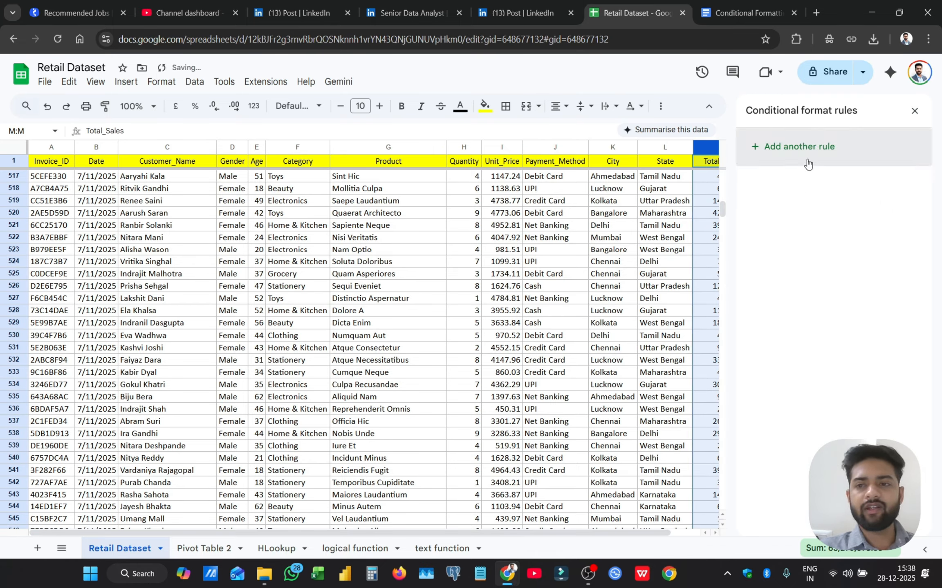
click(807, 164)
click(884, 153)
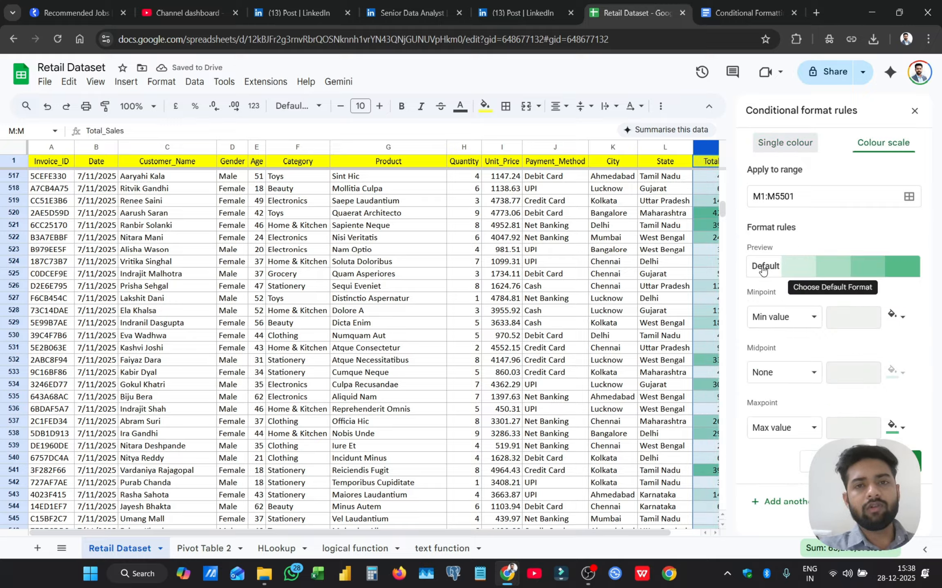
- Set the colour scale's minpoint to Min value and its maxpoint to Max value
click(793, 319)
click(793, 320)
click(788, 318)
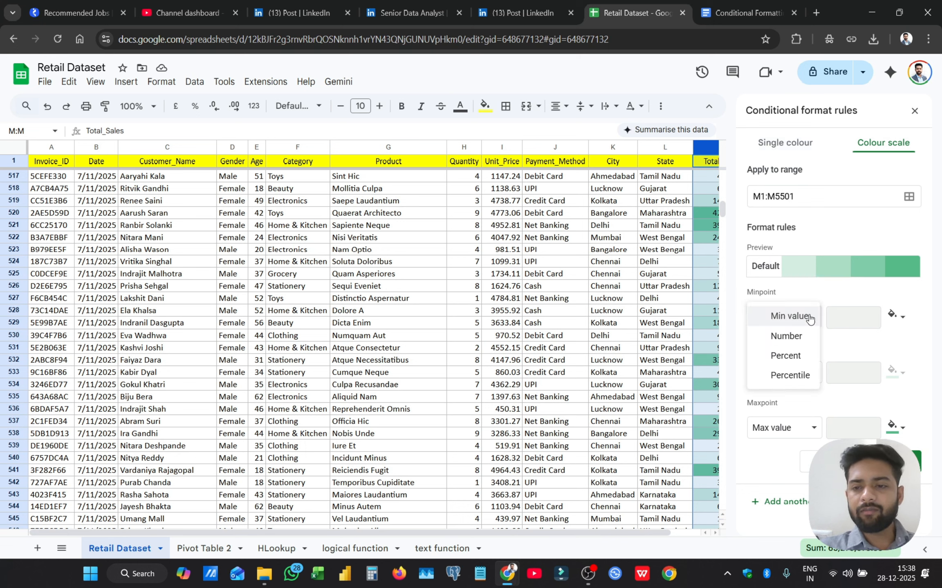
click(795, 316)
click(781, 428)
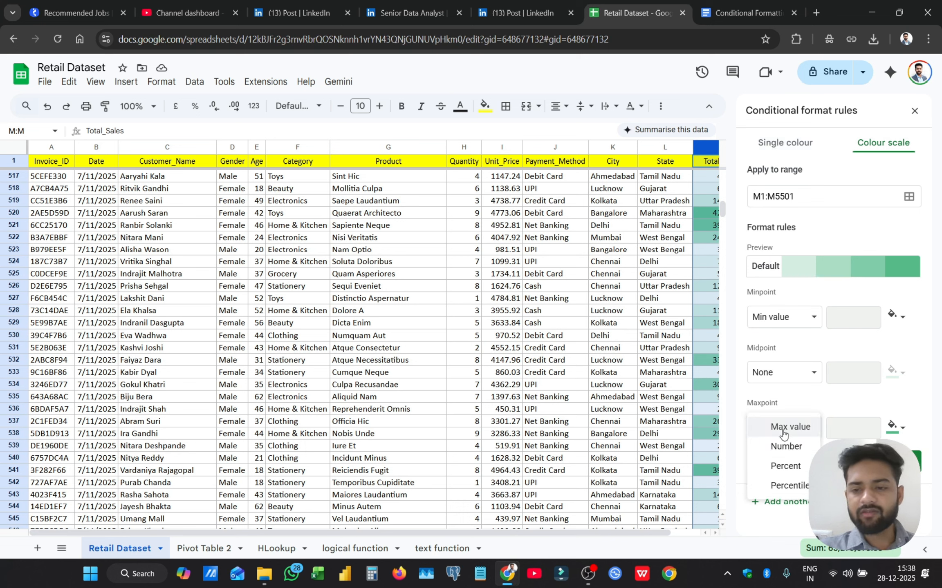
click(786, 425)
- Apply the green-yellow-red preset to the Total_Sales colour scale
click(833, 198)
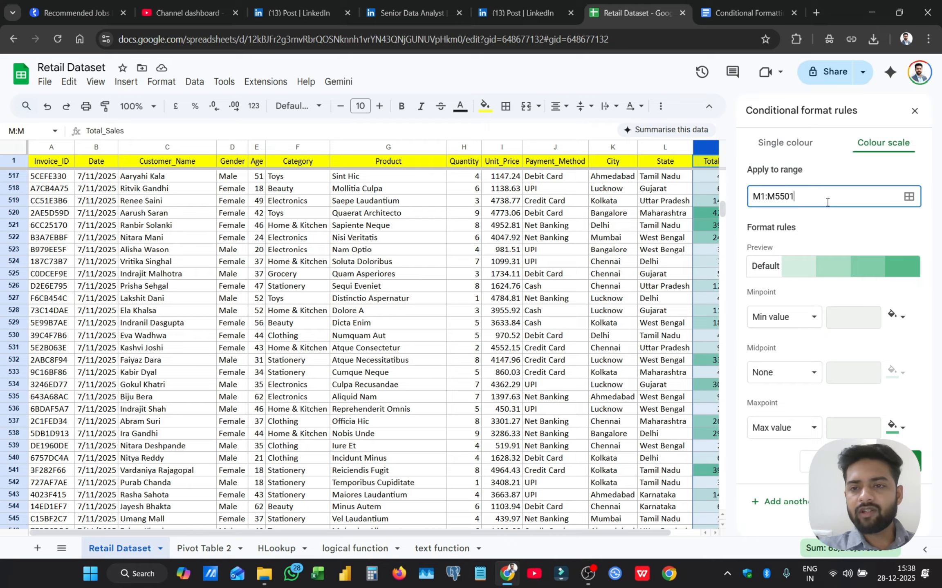
click(785, 277)
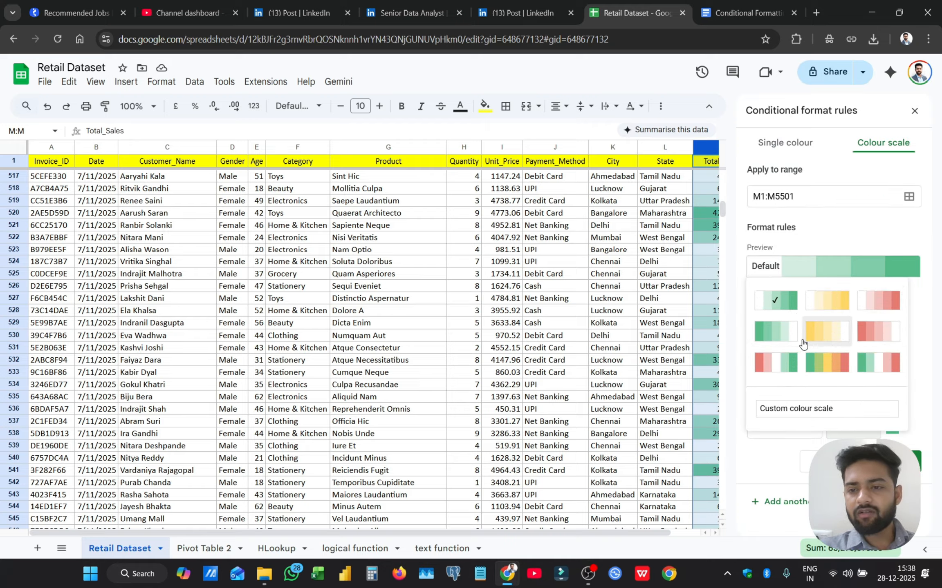
click(816, 366)
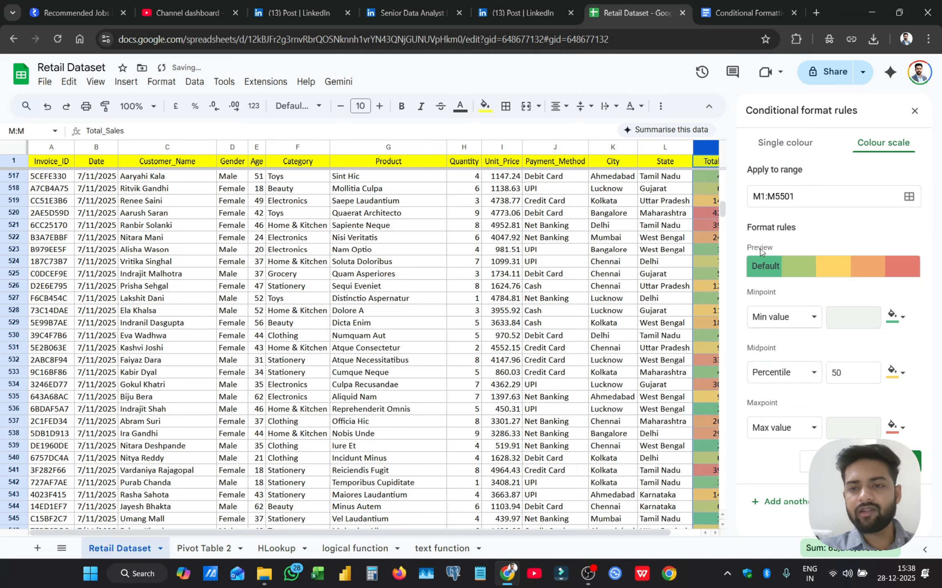
click(791, 266)
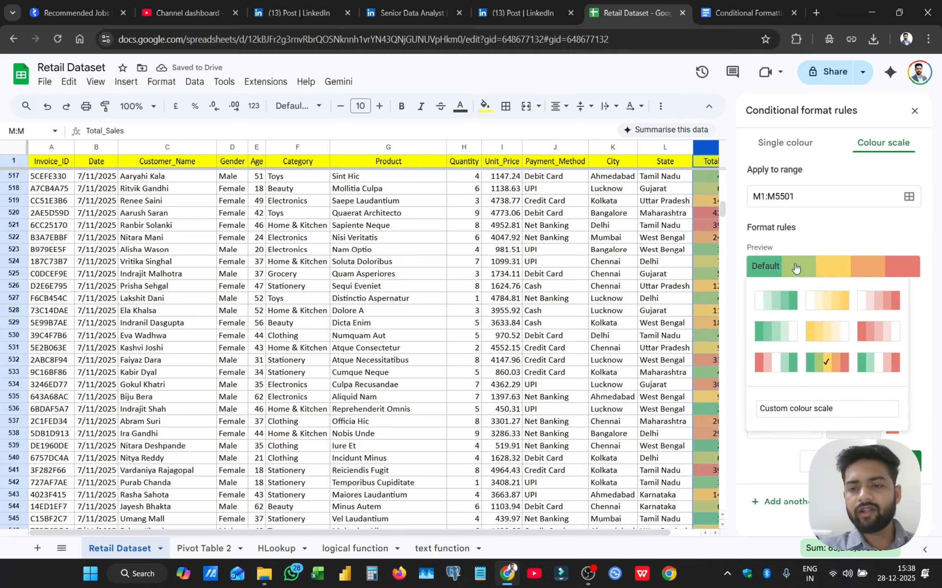
click(788, 247)
click(795, 273)
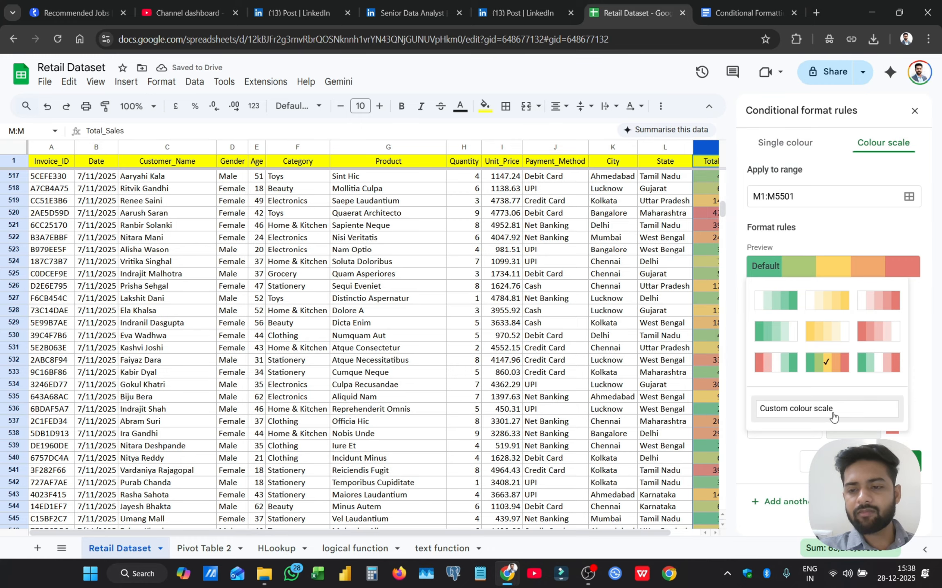
click(760, 253)
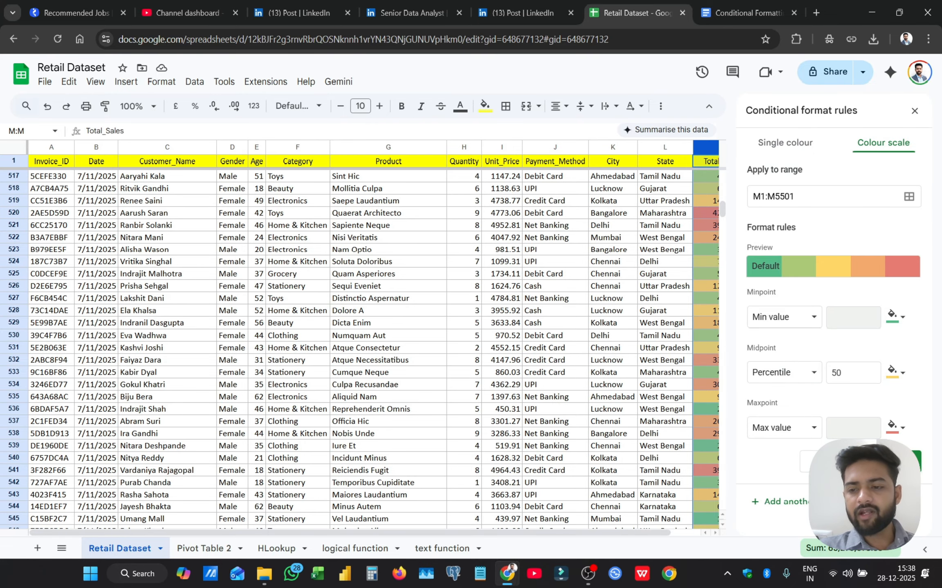
- Save the colour scale rule on the Total_Sales column and close the conditional format rules
click(908, 461)
click(914, 111)
- Add filters to the header row A1:M1 and sort the data by Total_Sales from A to Z
click(707, 162)
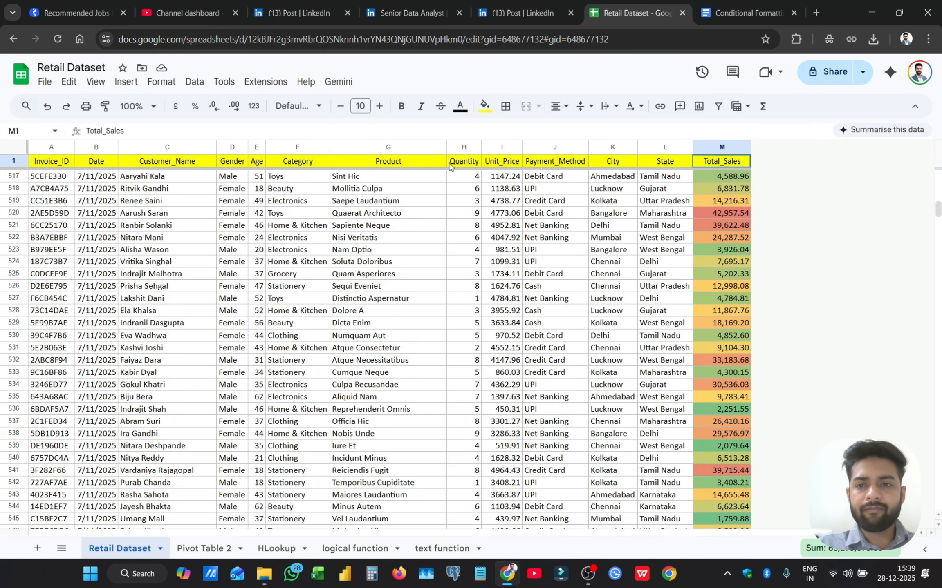
key(shift+Left)
key(shift+Left)
key(shift+Left)
key(shift+Left)
key(shift+Left)
key(shift+Left)
key(shift+Left)
key(shift+Left)
key(shift+Left)
key(shift+Left)
key(shift+Left)
key(shift+Left)
key(shift+Down)
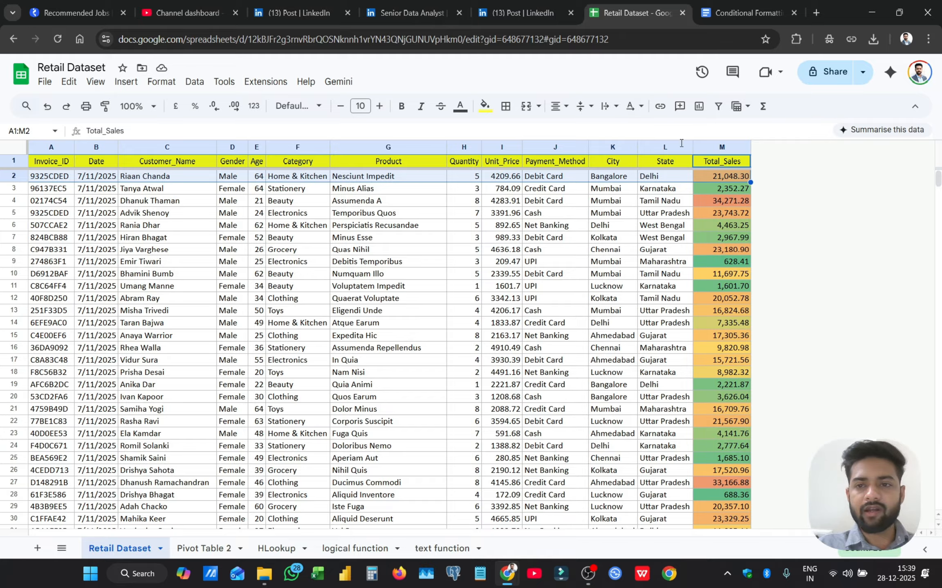
key(shift+Up)
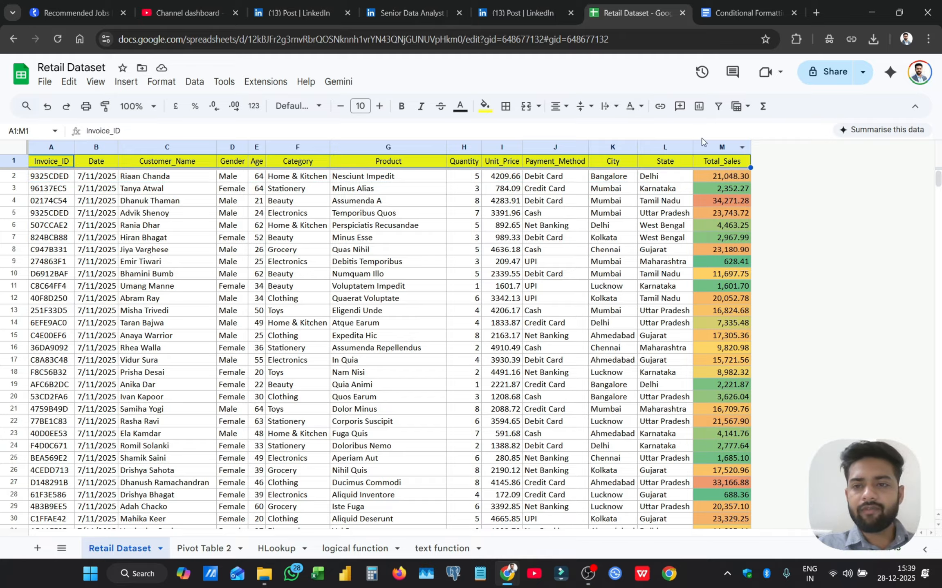
click(718, 107)
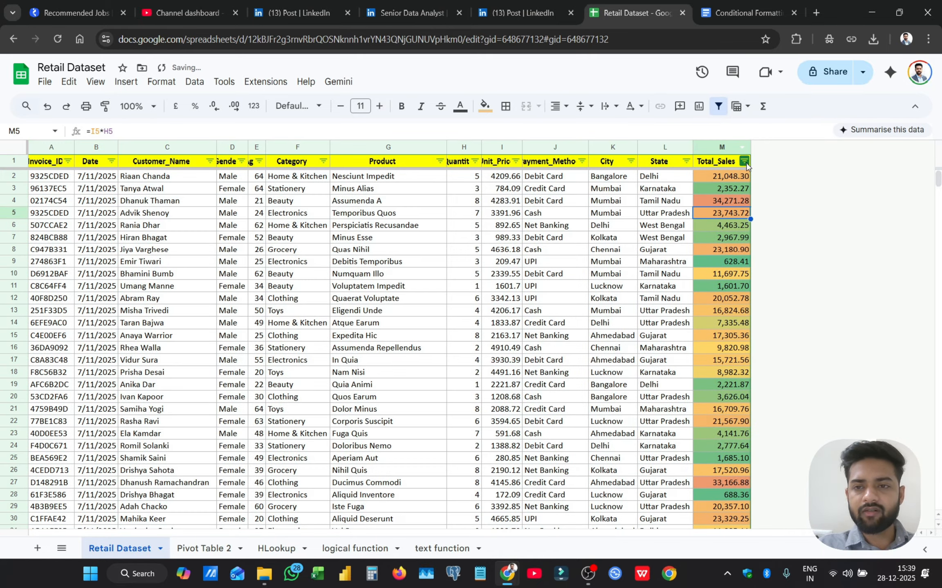
click(744, 162)
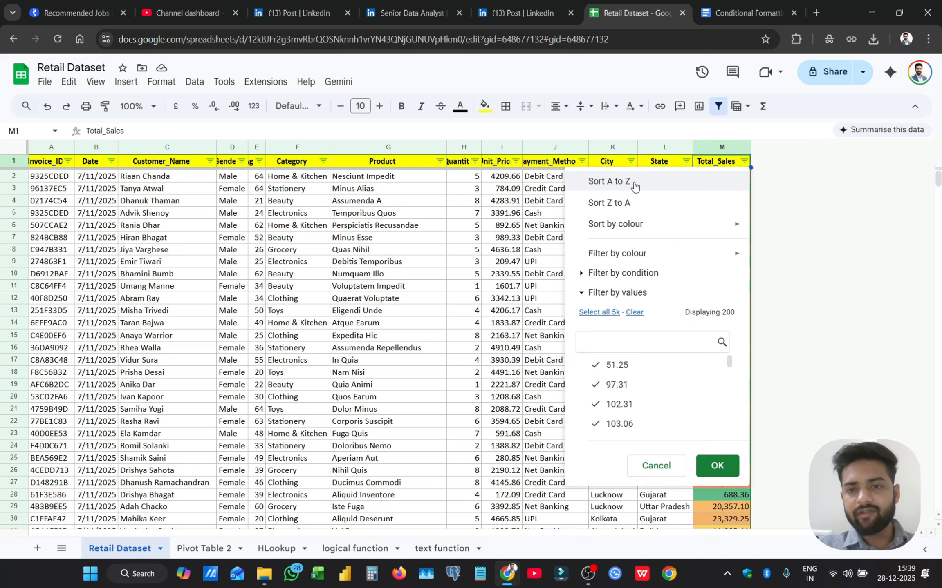
click(633, 183)
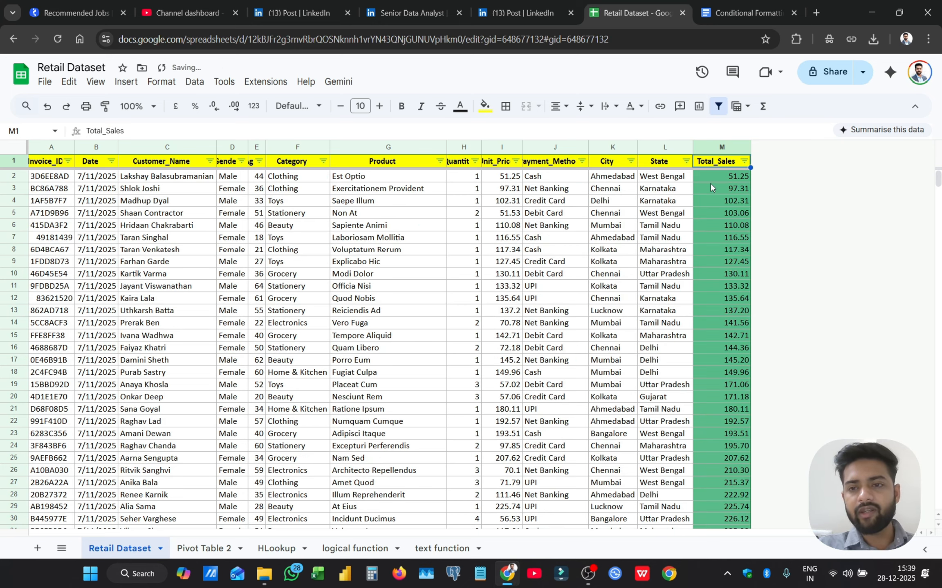
- Examine the colour gradient of the sorted Total_Sales column from its first to its last row
scroll(710, 184, down, 20)
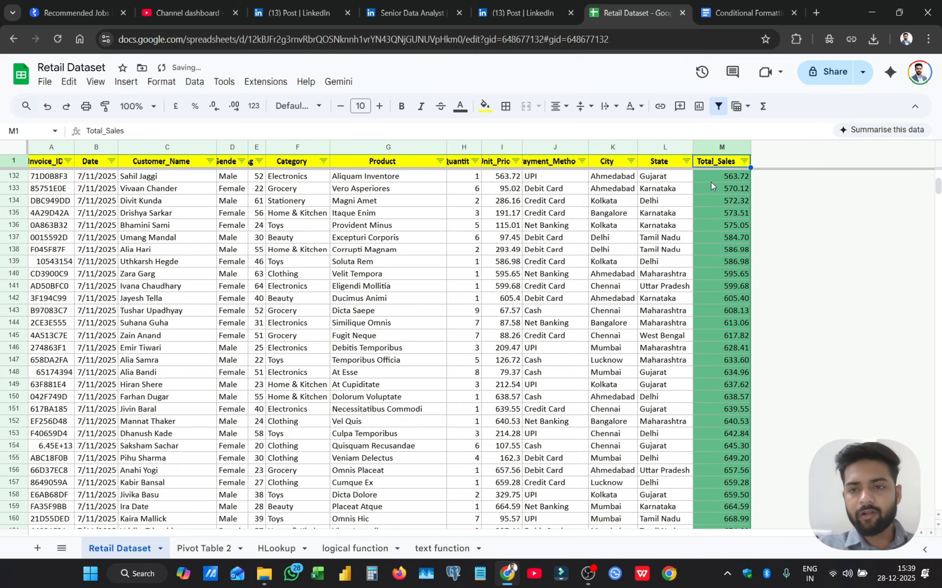
key(ctrl+Down)
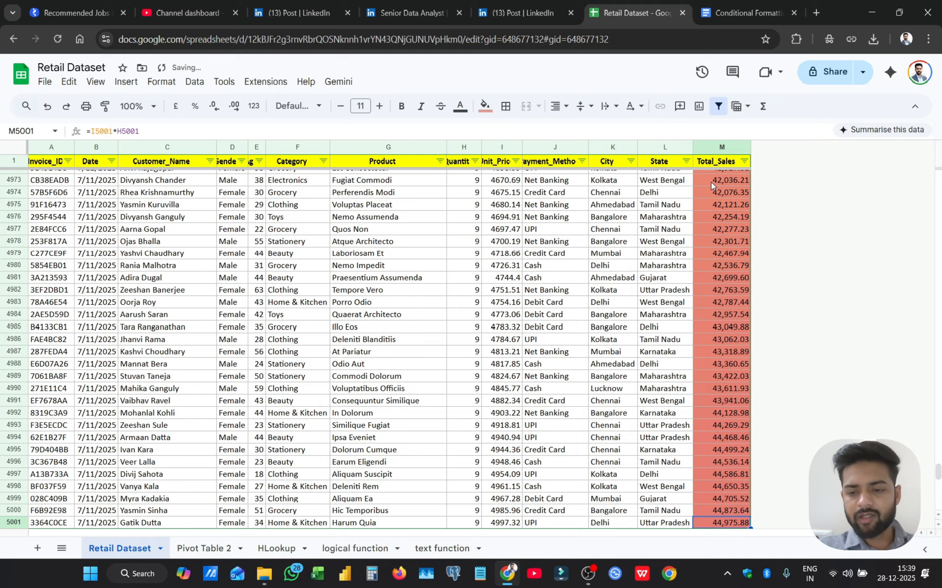
key(ctrl+Up)
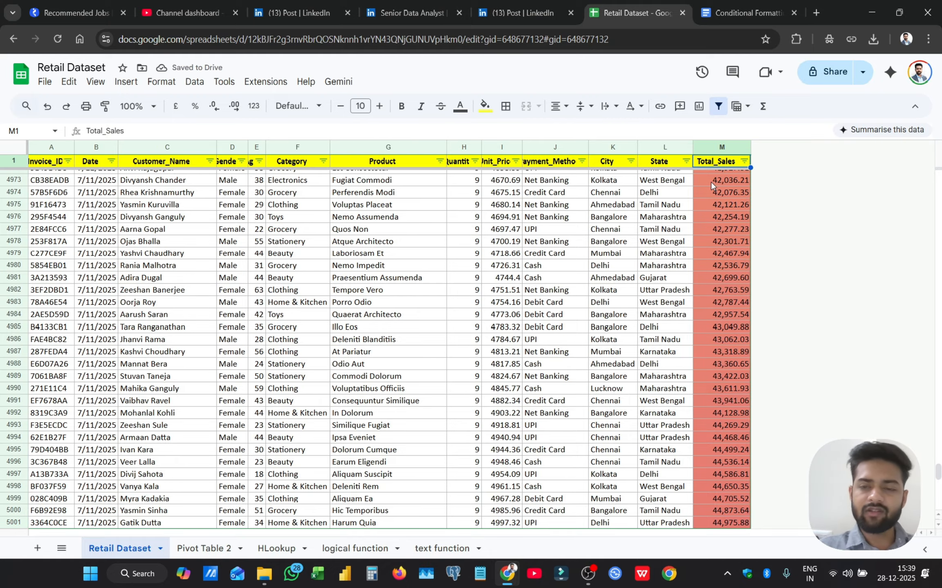
scroll(711, 181, up, 15)
click(734, 201)
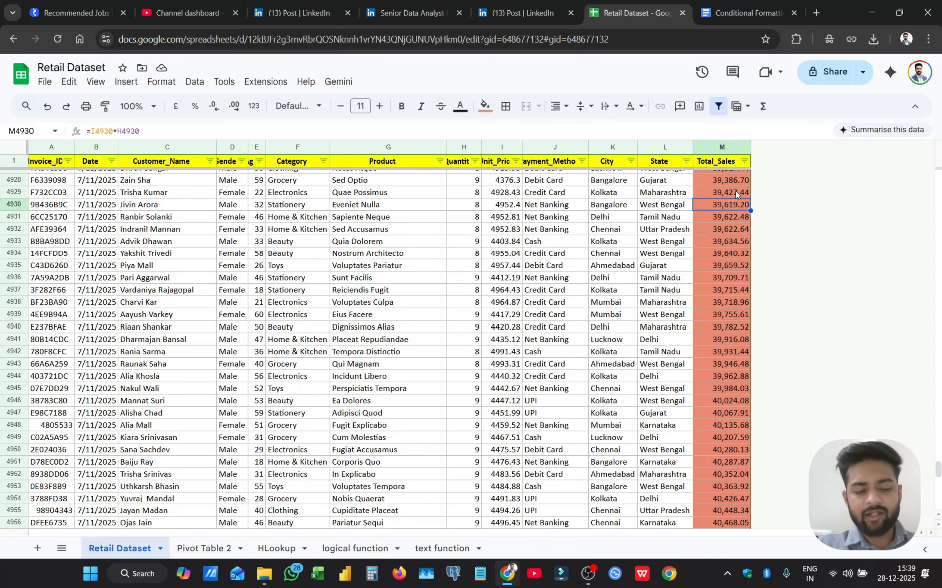
scroll(736, 182, up, 1)
key(ctrl+Up)
key(Down)
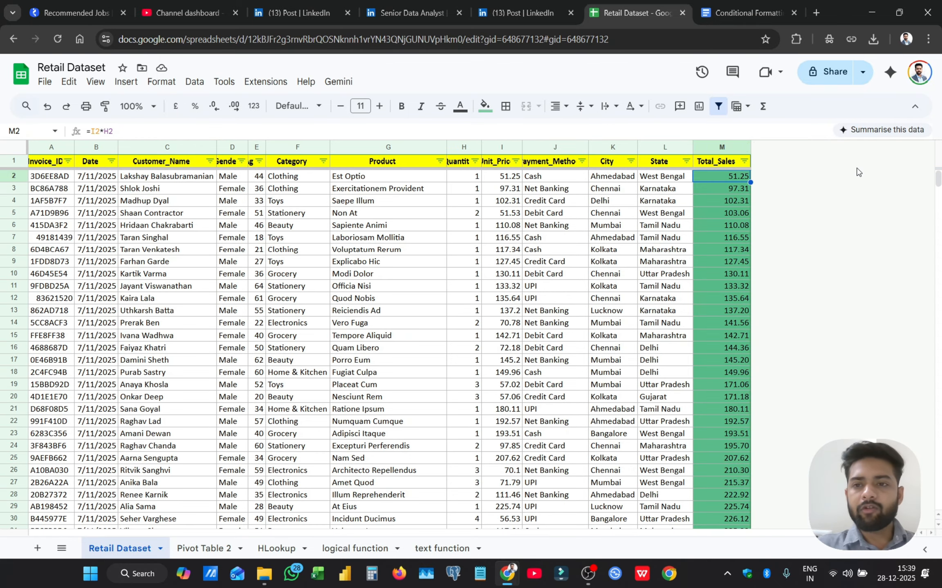
- Edit the Total_Sales colour scale rule so that its minpoint colour is light red
click(744, 150)
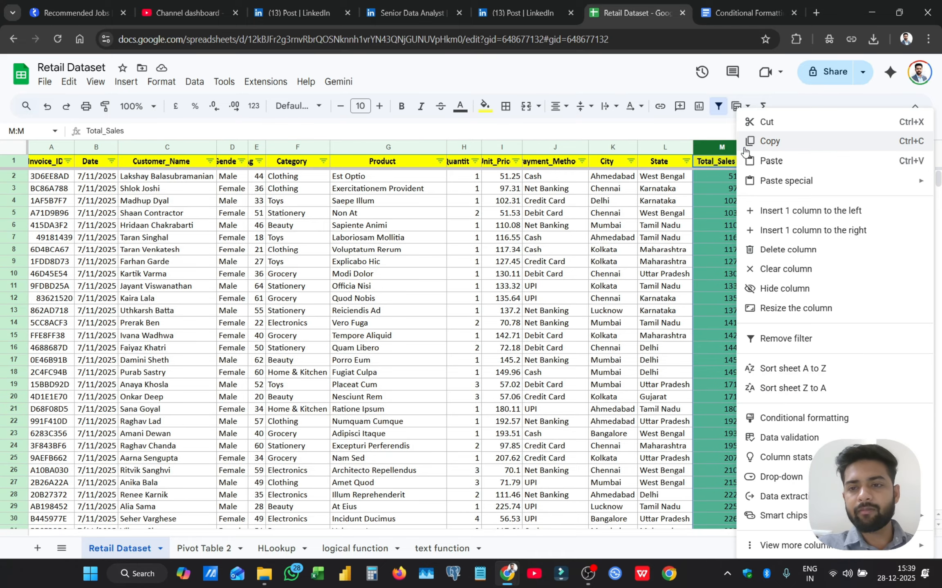
click(802, 418)
click(781, 149)
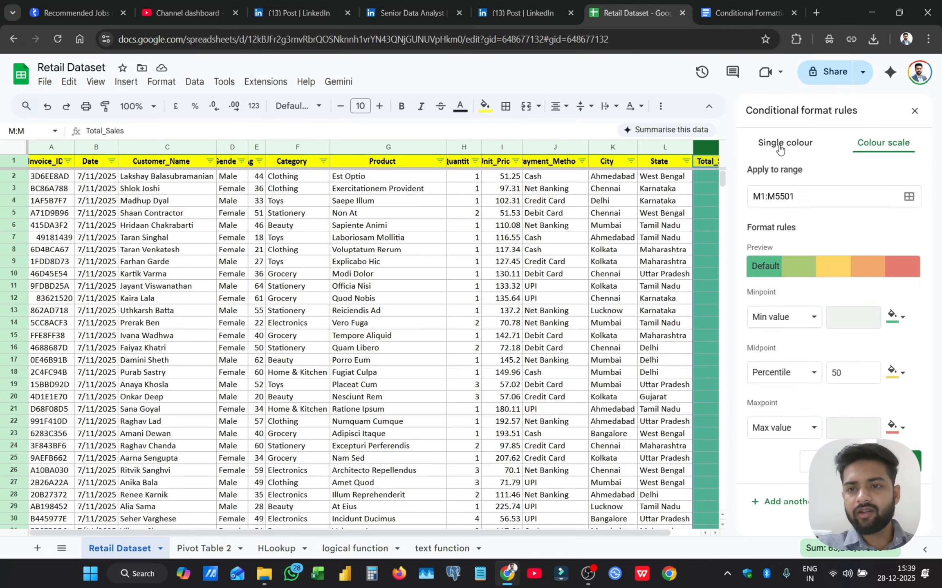
click(899, 320)
click(787, 356)
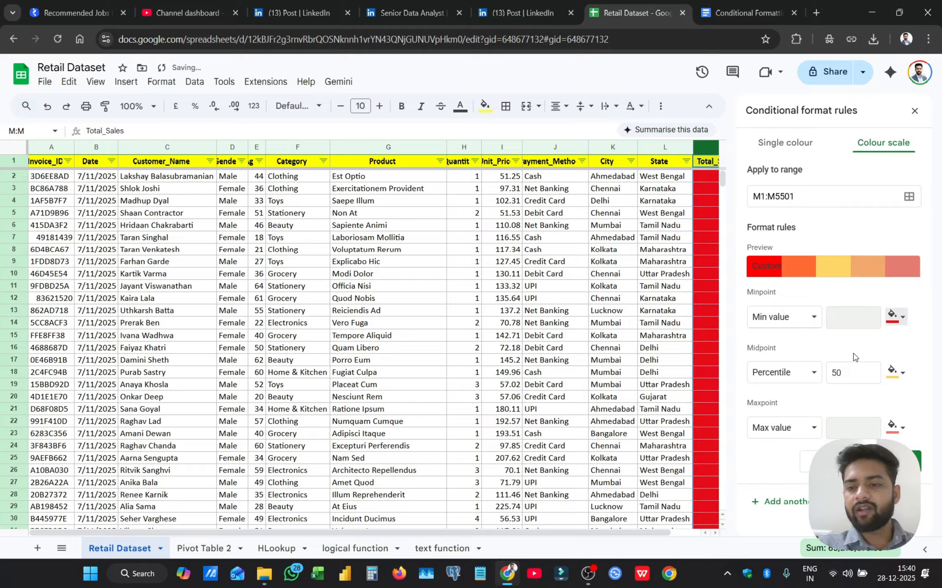
click(892, 321)
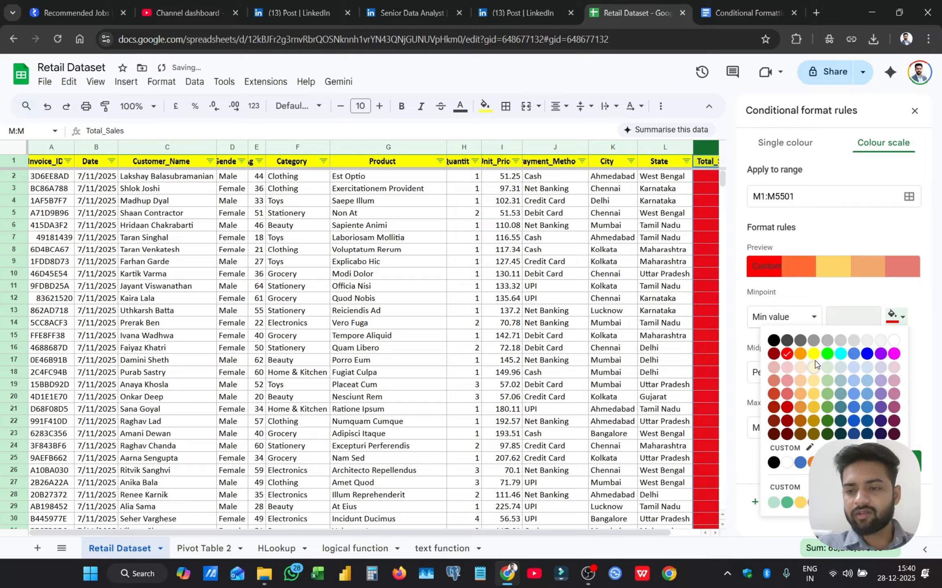
click(788, 382)
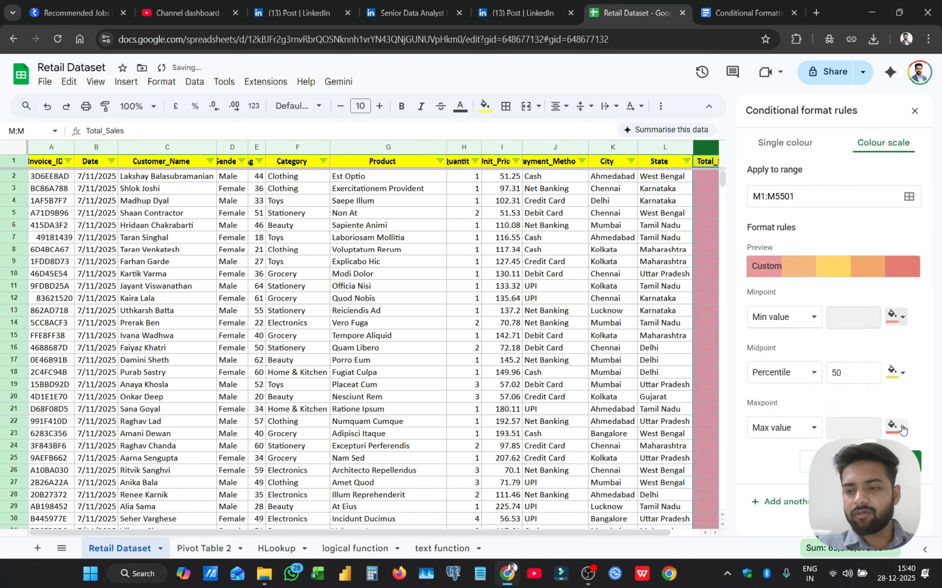
- Set the colour scale's maxpoint colour to dark green, save the rule and close the conditional format rules
click(896, 370)
click(829, 260)
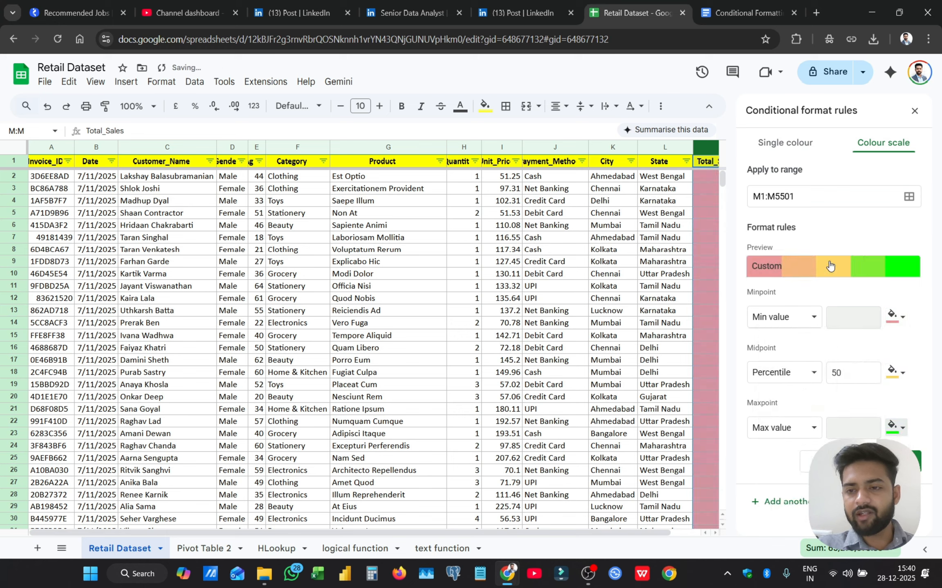
click(895, 427)
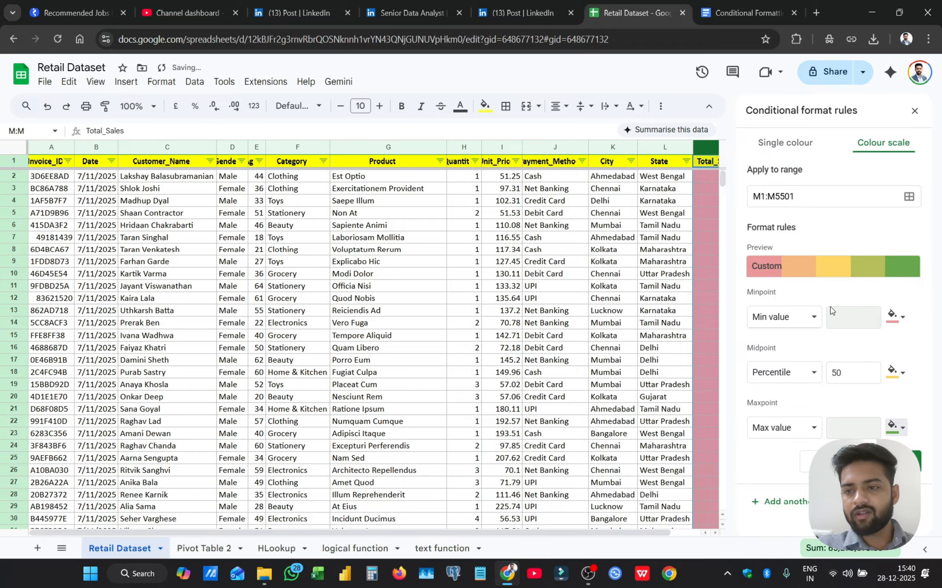
click(891, 462)
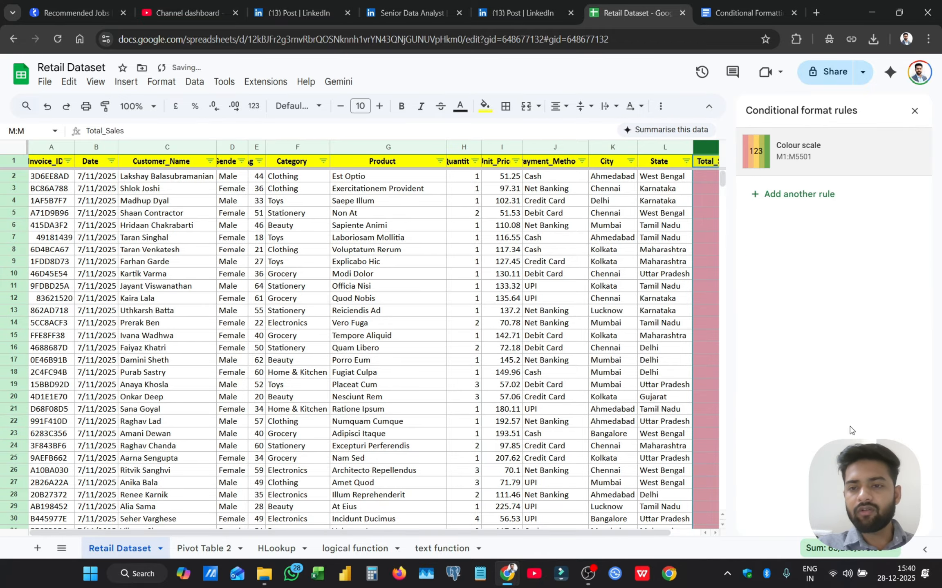
click(914, 111)
- Sort the data by Total_Sales from A to Z again under the custom colour scale
click(744, 161)
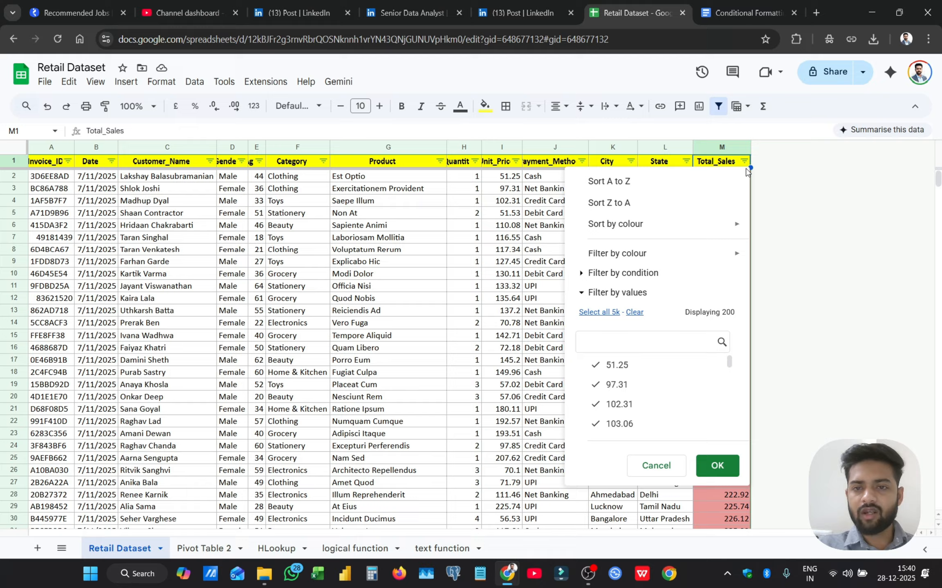
click(651, 189)
click(705, 210)
- Examine how the custom colour scale shades the rising Total_Sales values down the rows, and return to the first row
scroll(729, 241, down, 20)
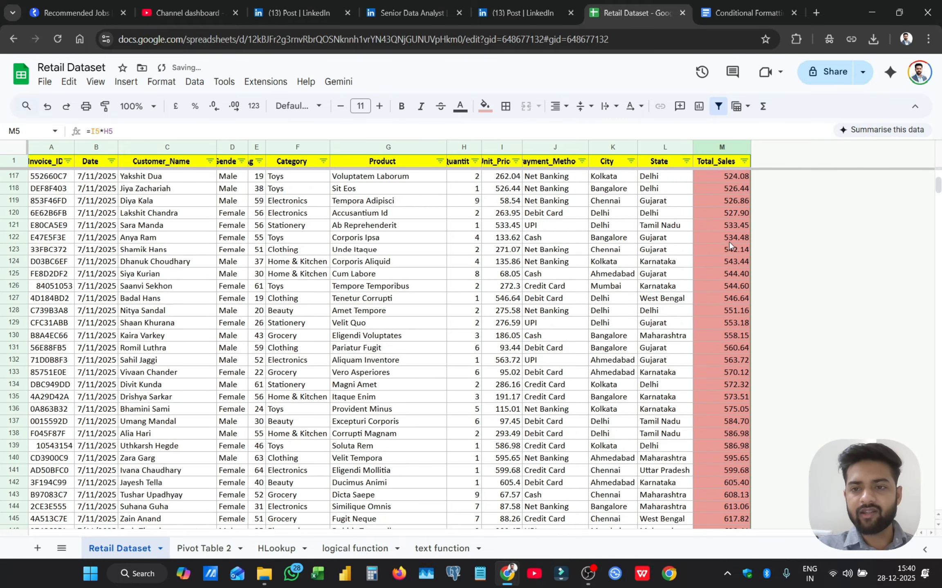
scroll(729, 242, down, 5)
click(728, 247)
key(Down)
key(Down)
key(Down)
key(Down)
key(Down)
key(Down)
key(Down)
key(Down)
key(Down)
key(Down)
key(Down)
key(Down)
key(Down)
key(Down)
key(Down)
key(Down)
key(Down)
key(Down)
key(Down)
key(Down)
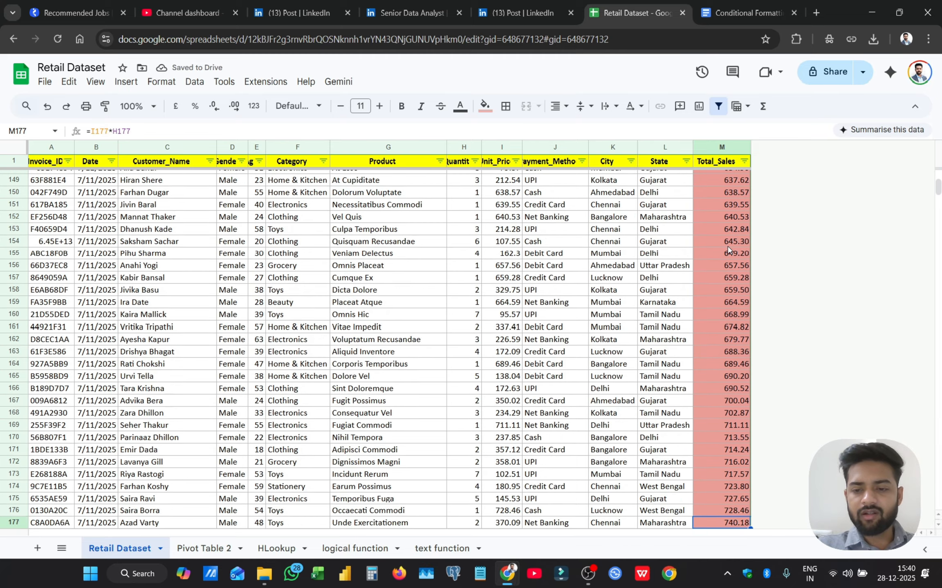
key(Down)
key(Down)
key(Down)
key(Down)
key(Down)
key(Down)
key(Down)
key(Down)
key(Down)
key(Down)
key(Down)
key(Down)
key(Down)
key(Down)
key(Down)
key(Down)
key(Down)
key(Down)
key(Down)
key(Down)
scroll(728, 262, down, 20)
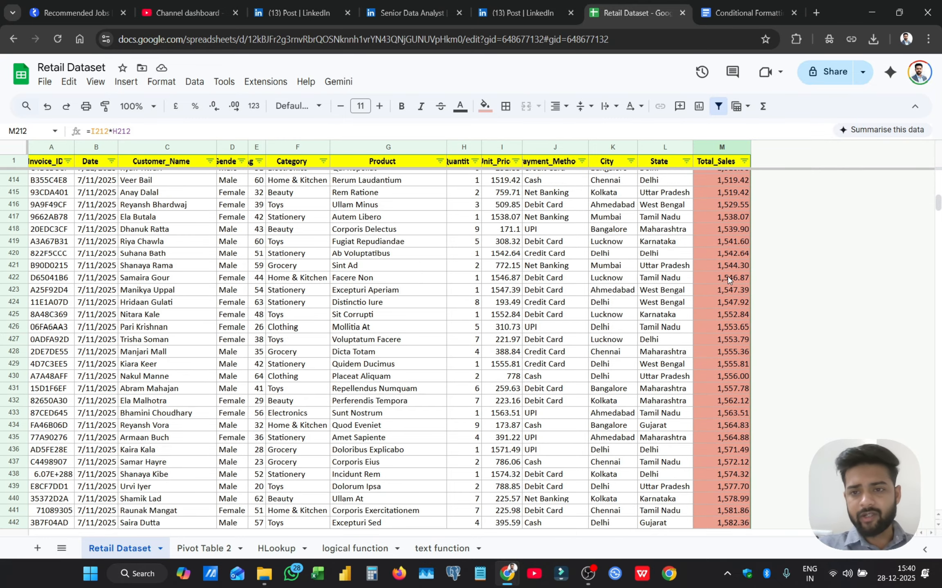
scroll(728, 276, down, 20)
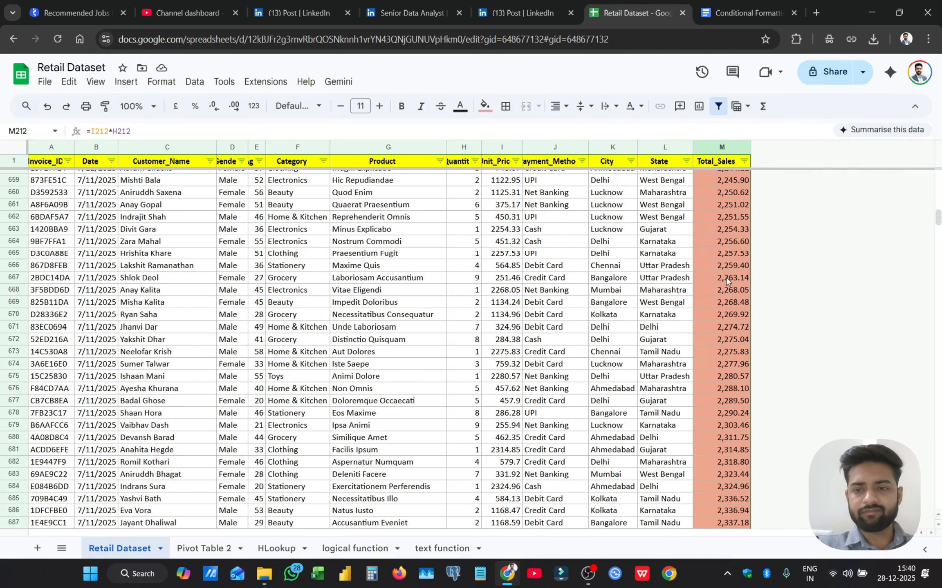
scroll(726, 277, down, 20)
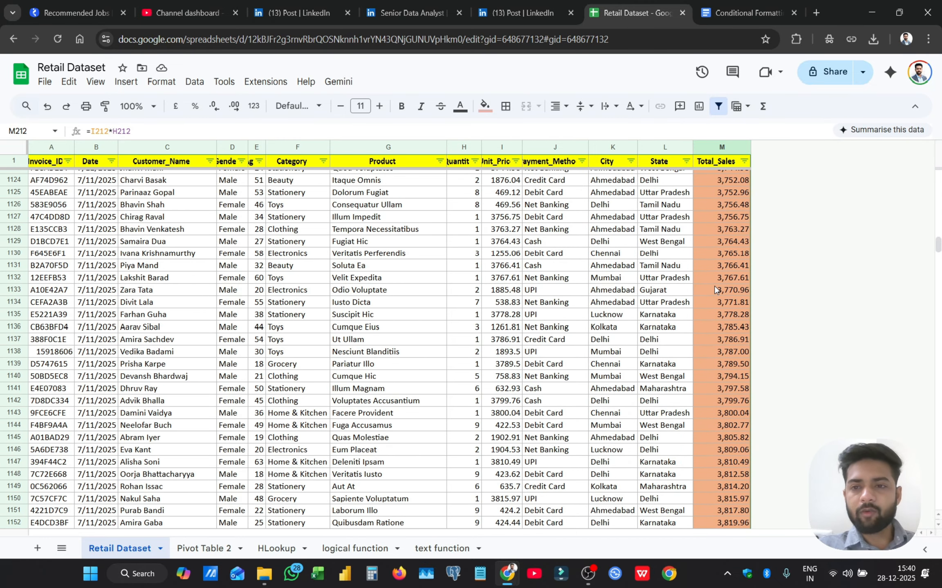
scroll(714, 286, down, 20)
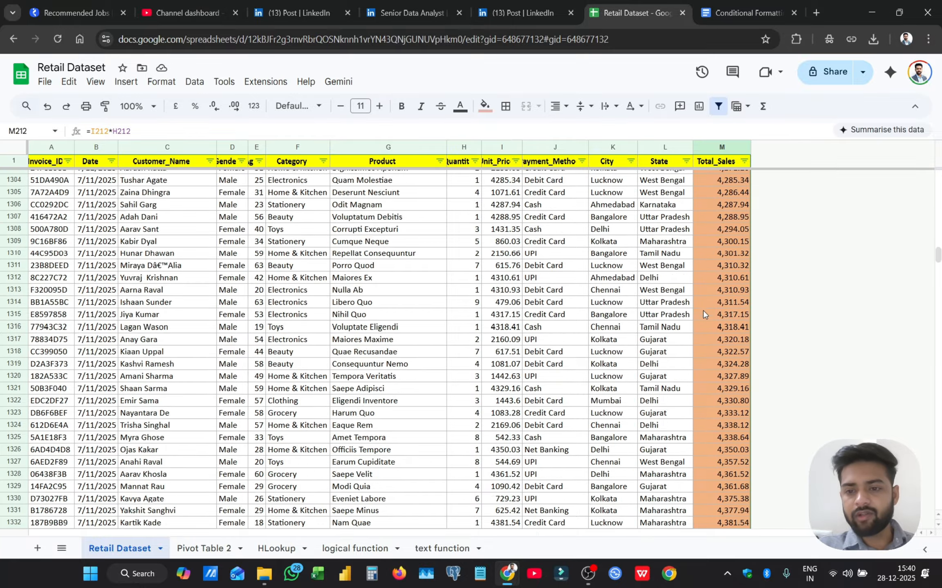
scroll(703, 314, down, 20)
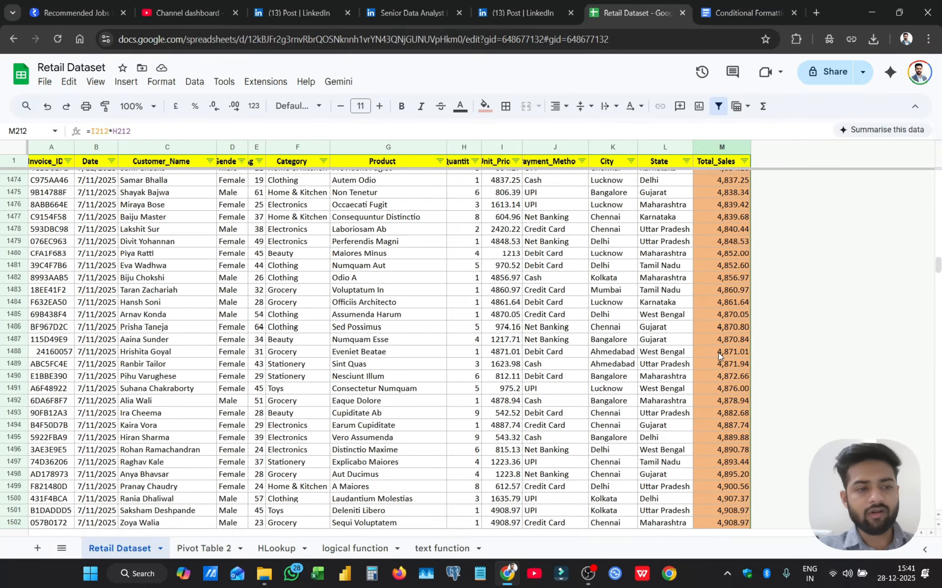
scroll(720, 348, down, 20)
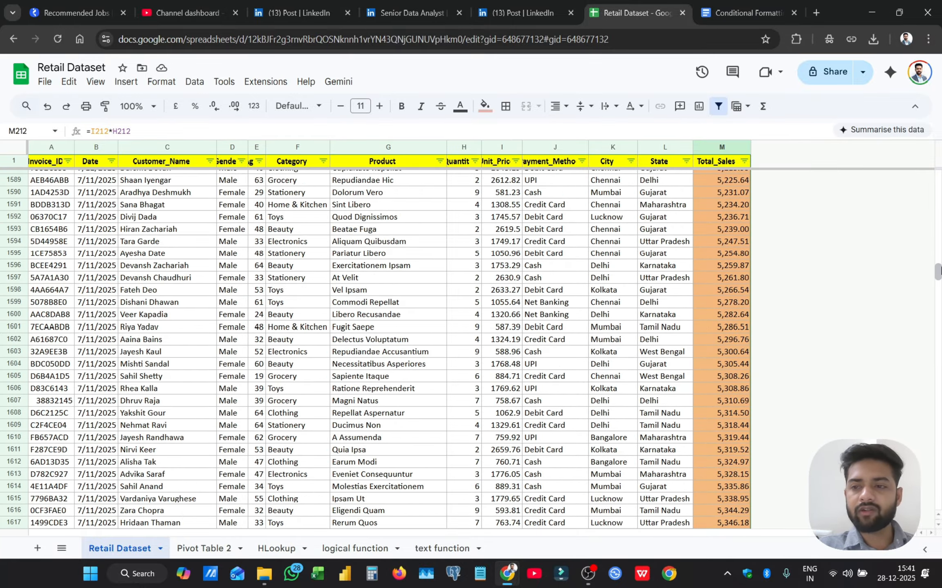
drag(939, 271, 916, 162)
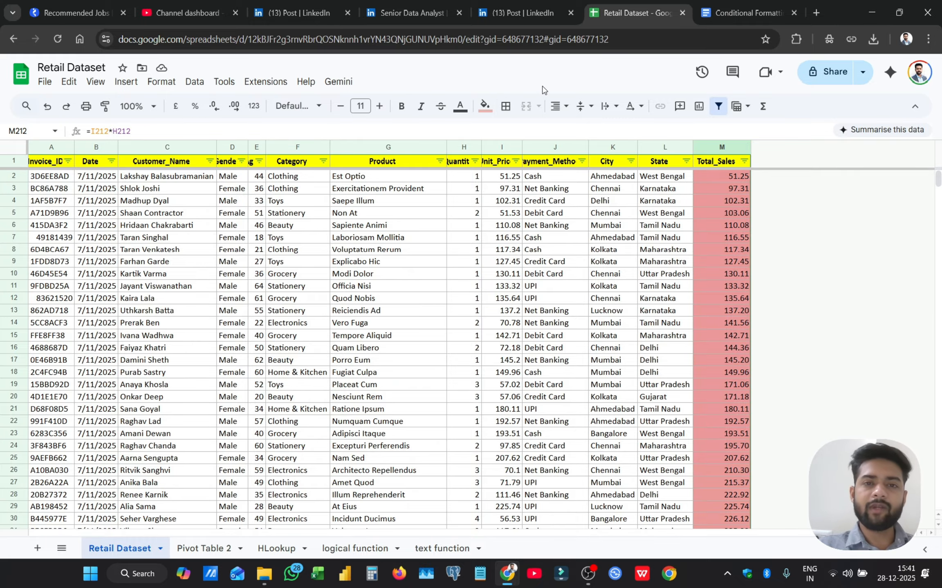
- Delete the colour scale conditional formatting rule from the Total_Sales column
click(709, 213)
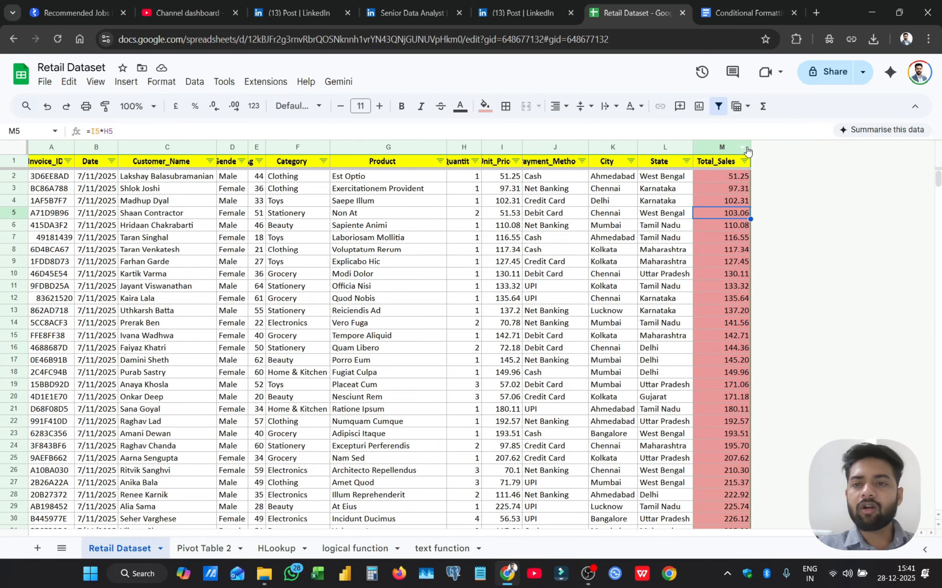
click(742, 148)
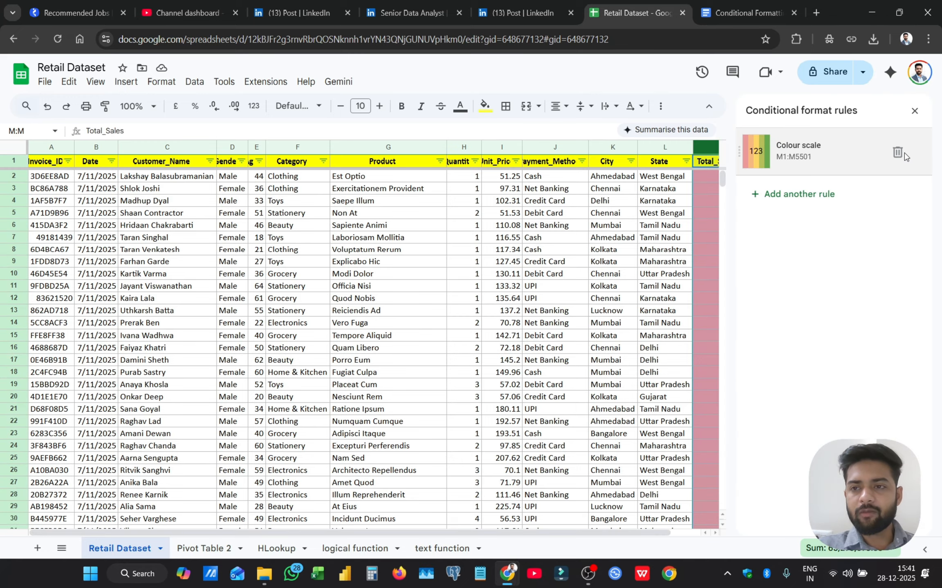
click(896, 152)
- Look through the available conditions for a single-colour rule on Total_Sales and close the rule without saving it
click(797, 145)
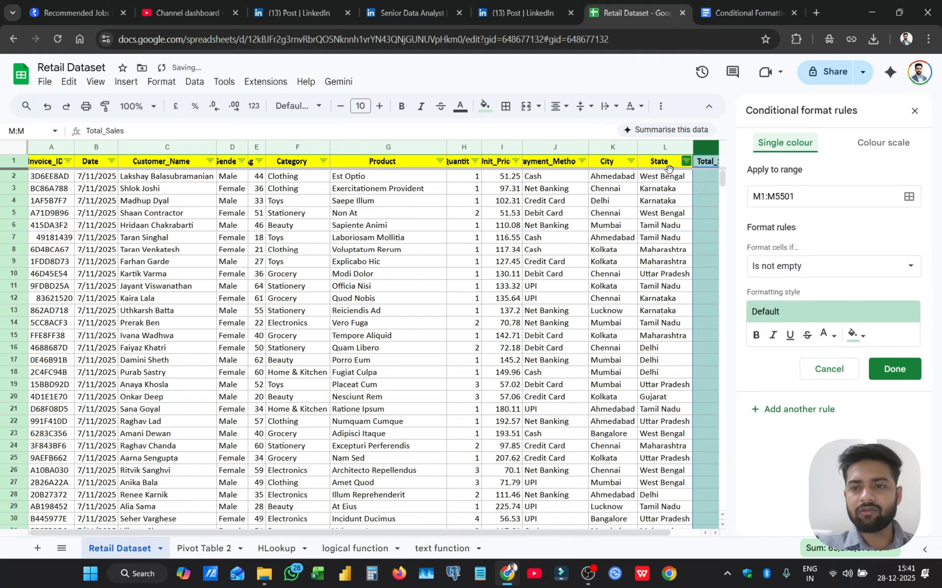
click(800, 269)
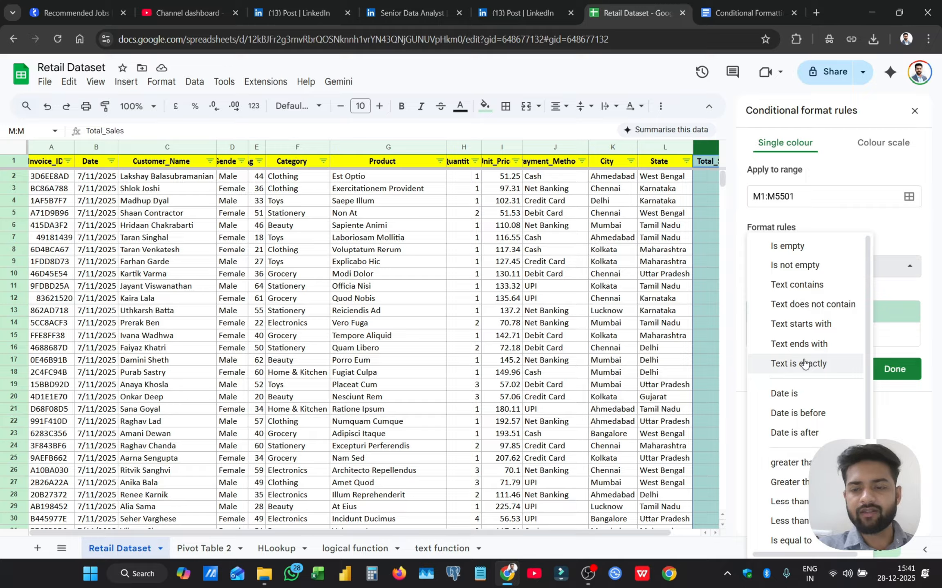
click(619, 211)
click(915, 111)
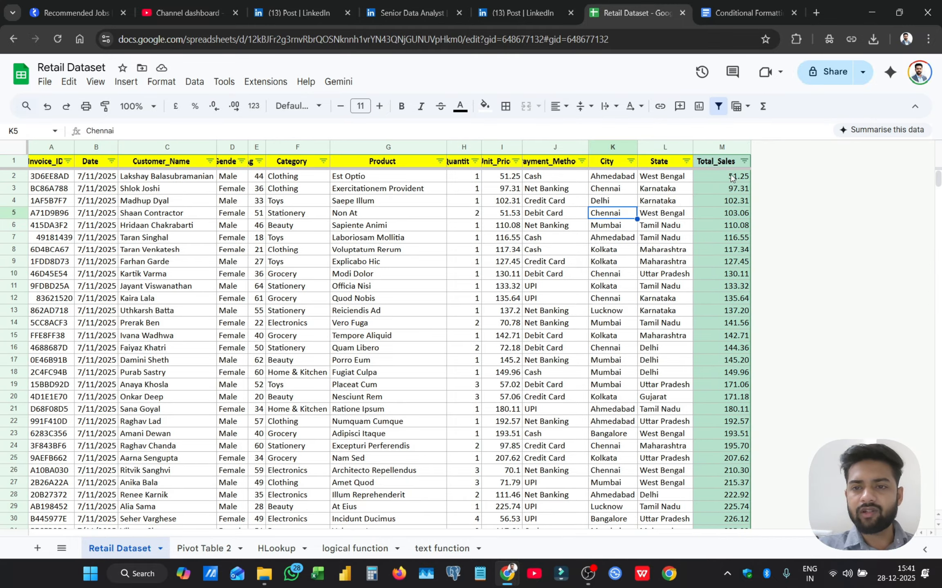
- Start a single-colour conditional formatting rule on the whole City column with the condition Text contains "Bangalore"
click(540, 252)
click(609, 163)
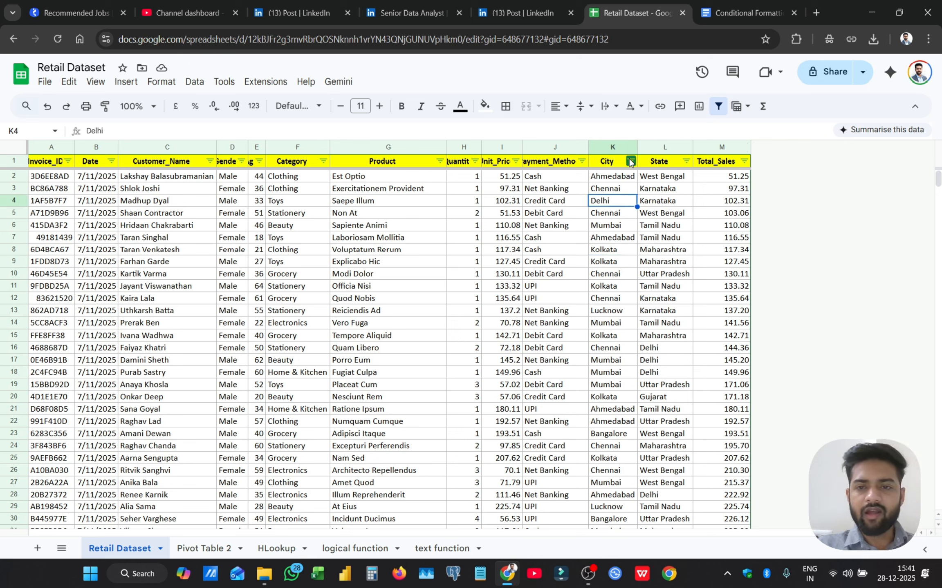
click(630, 161)
click(615, 146)
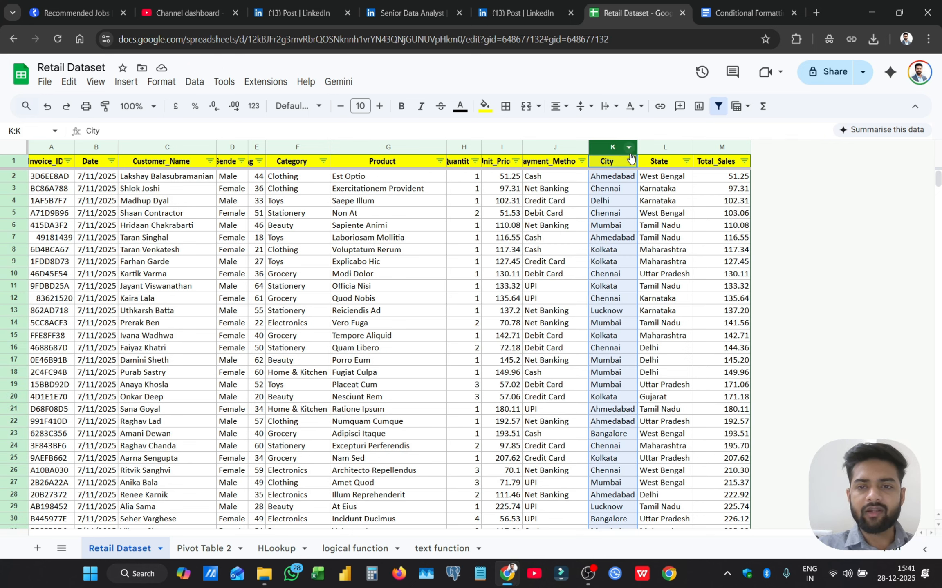
click(629, 149)
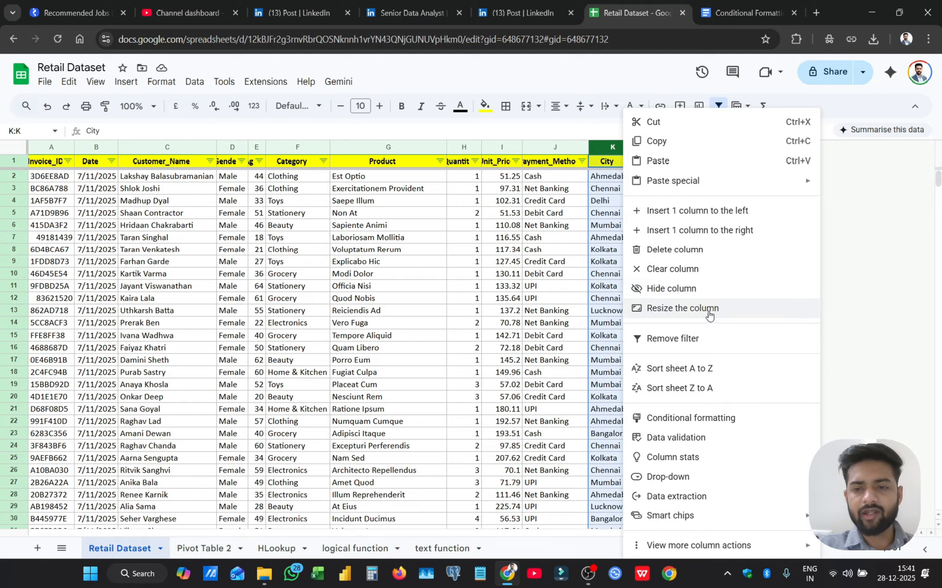
click(763, 416)
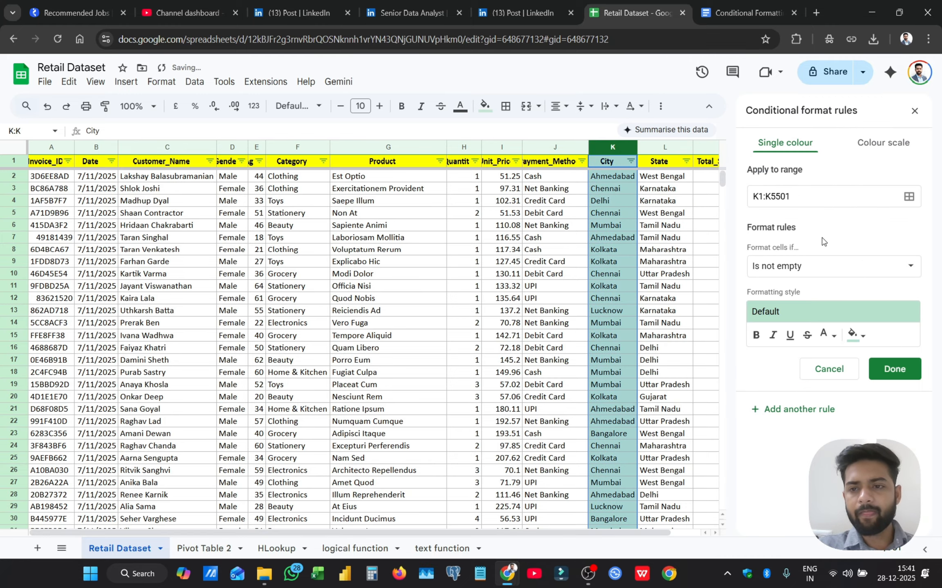
click(805, 266)
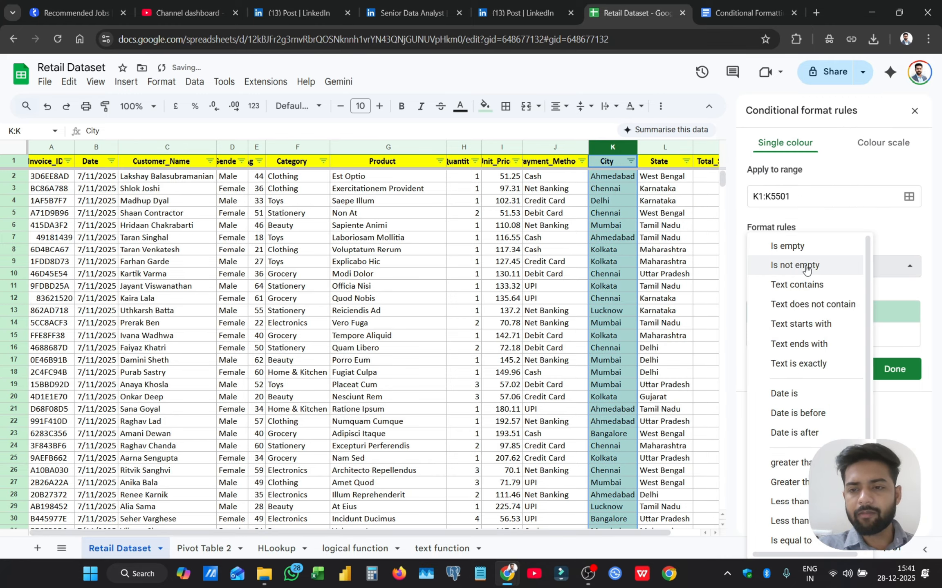
click(787, 284)
click(801, 293)
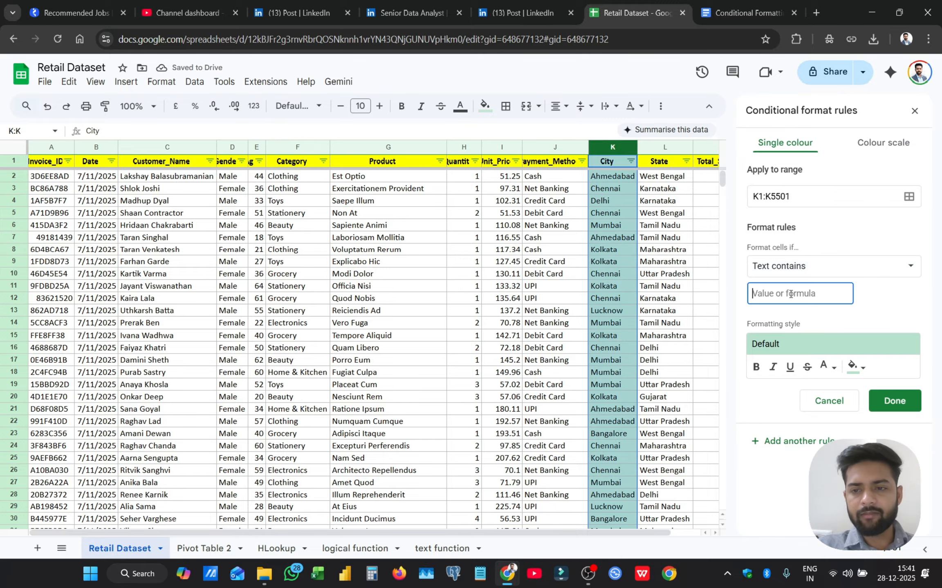
text(Bangalore)
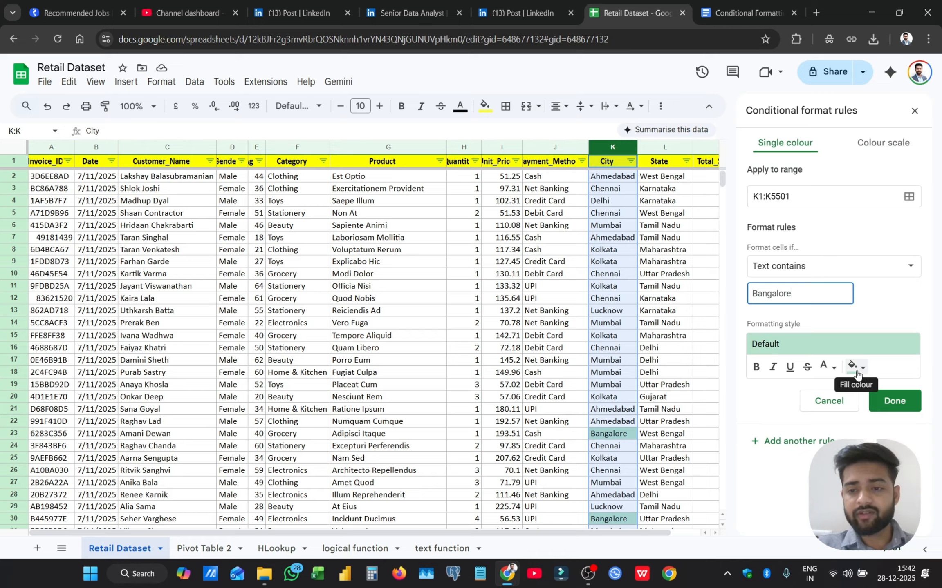
- Give the Bangalore rule an amber fill, save it, and look through the highlighted cells down the City column
click(855, 367)
click(804, 308)
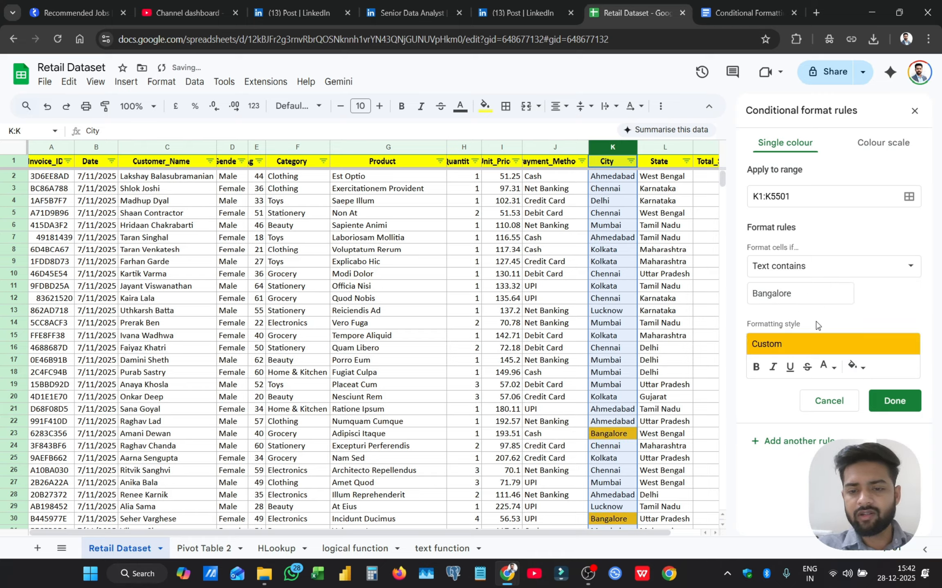
click(886, 398)
click(914, 110)
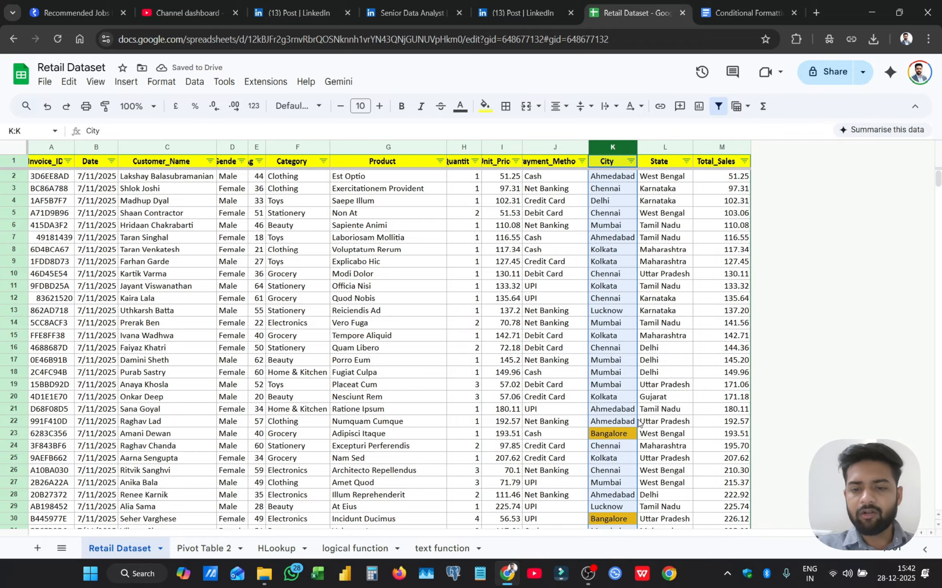
click(640, 280)
scroll(599, 421, down, 20)
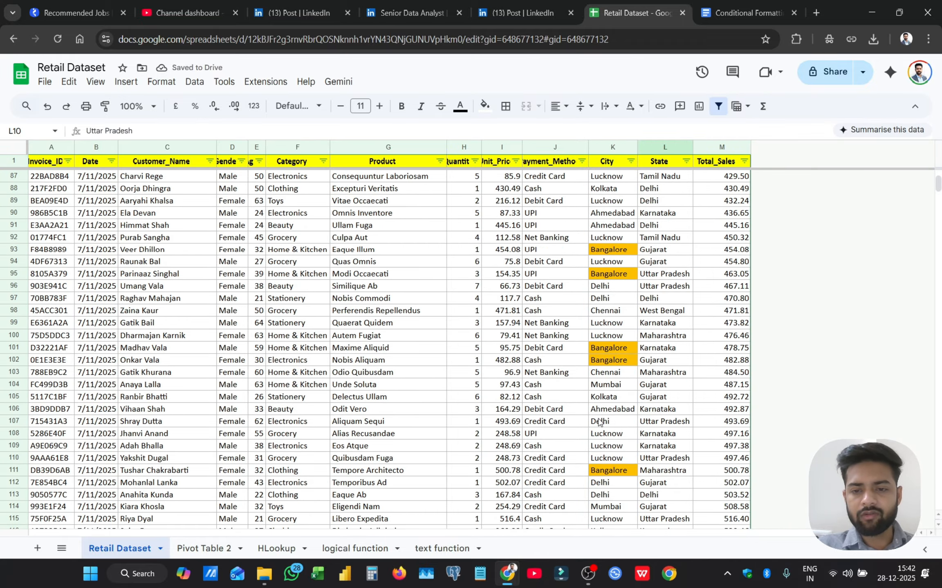
scroll(598, 421, down, 6)
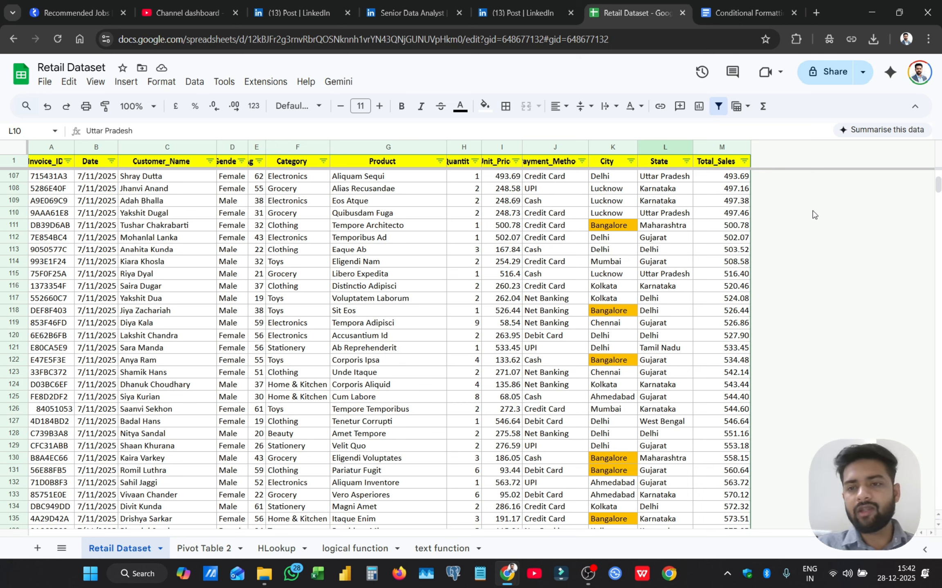
- Add another conditional formatting rule to the City column with the condition Text starts with "D"
right_click(632, 152)
click(695, 418)
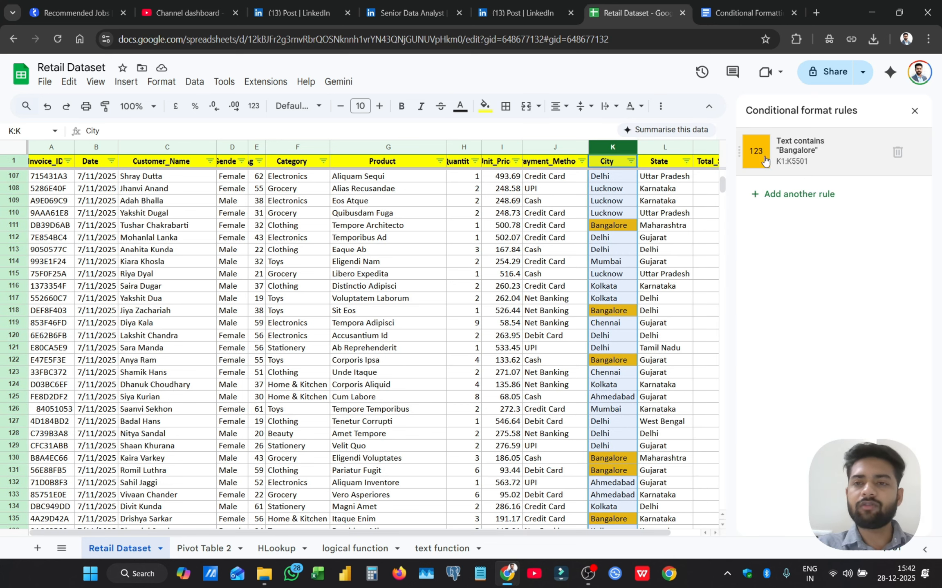
click(811, 199)
click(819, 258)
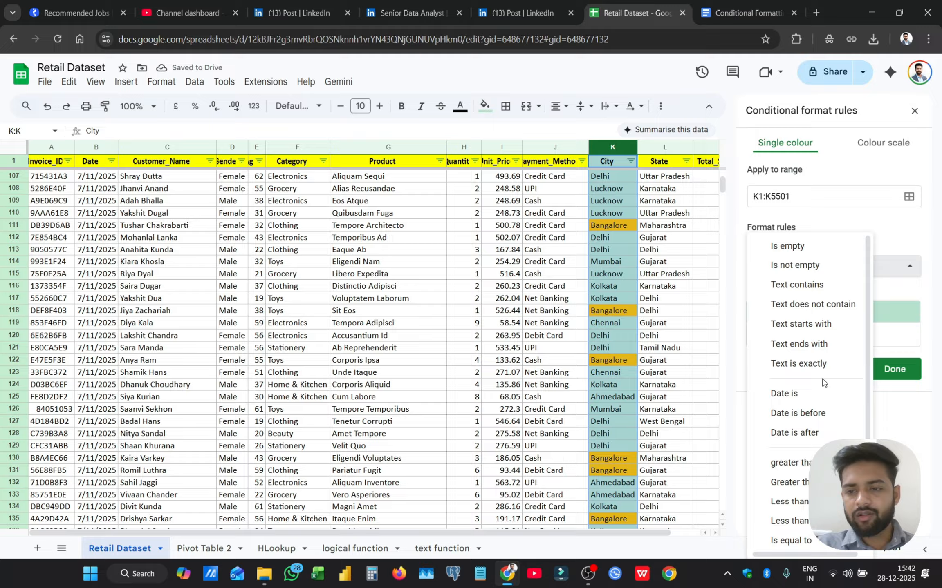
click(820, 329)
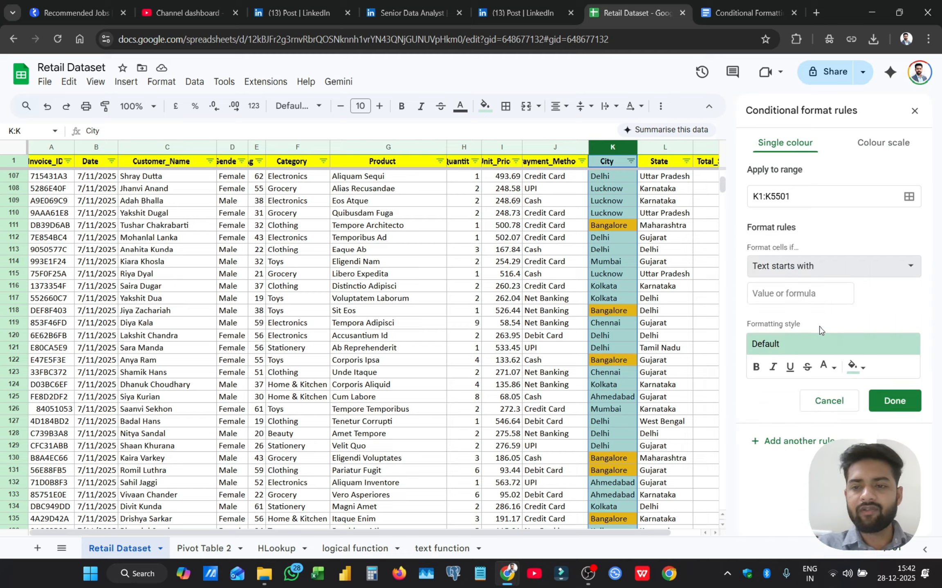
click(781, 294)
text(DE)
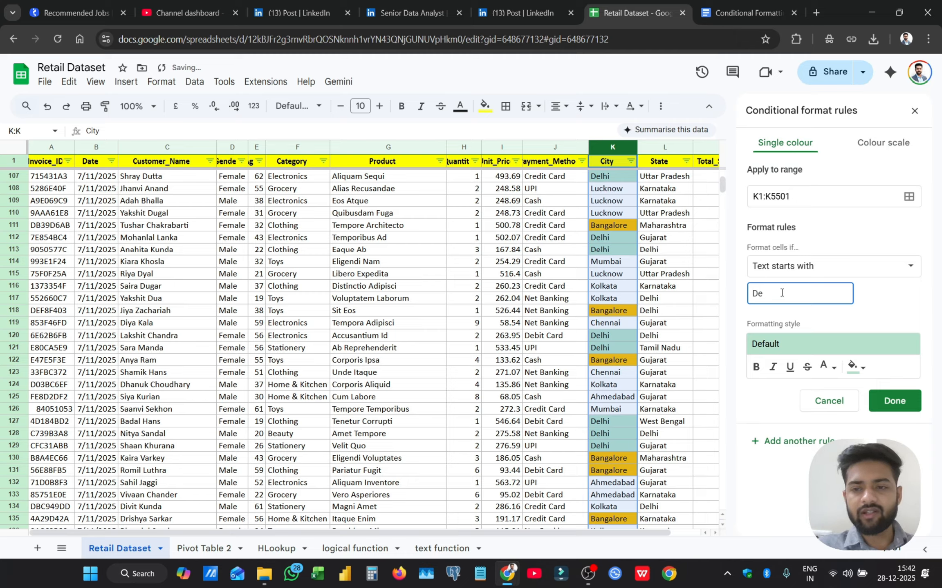
key(BackSpace)
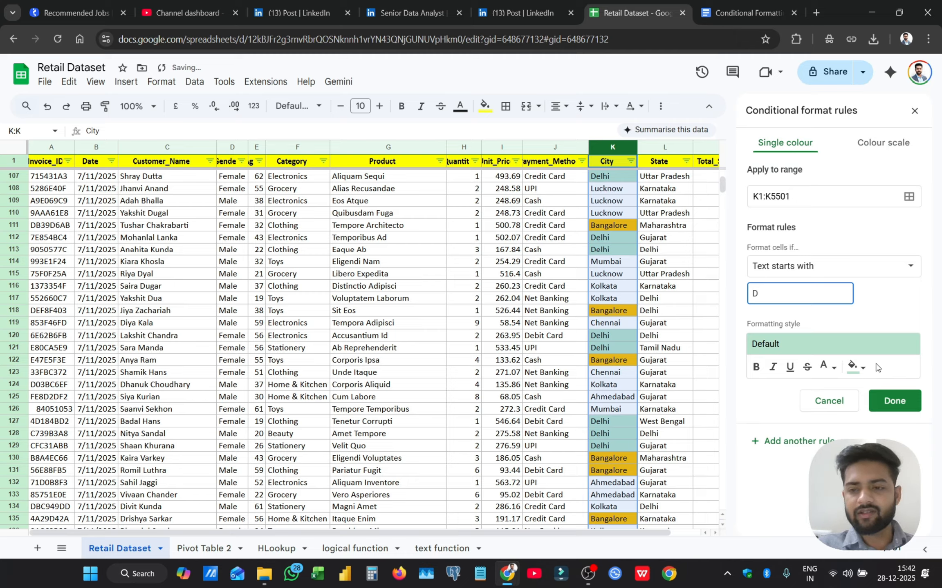
- Set a light red fill for the rule matching cities that start with "D", and save it
click(861, 373)
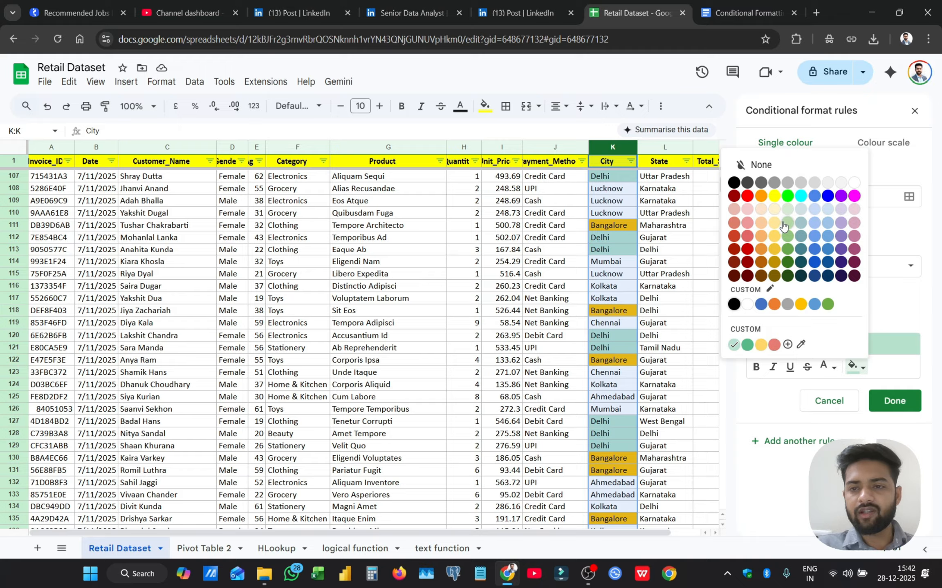
click(747, 224)
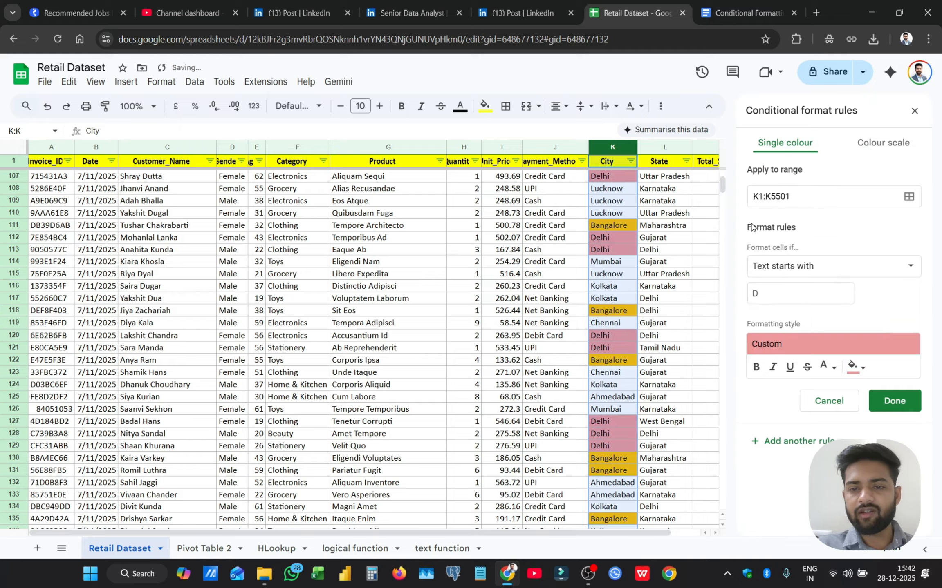
click(884, 400)
click(914, 111)
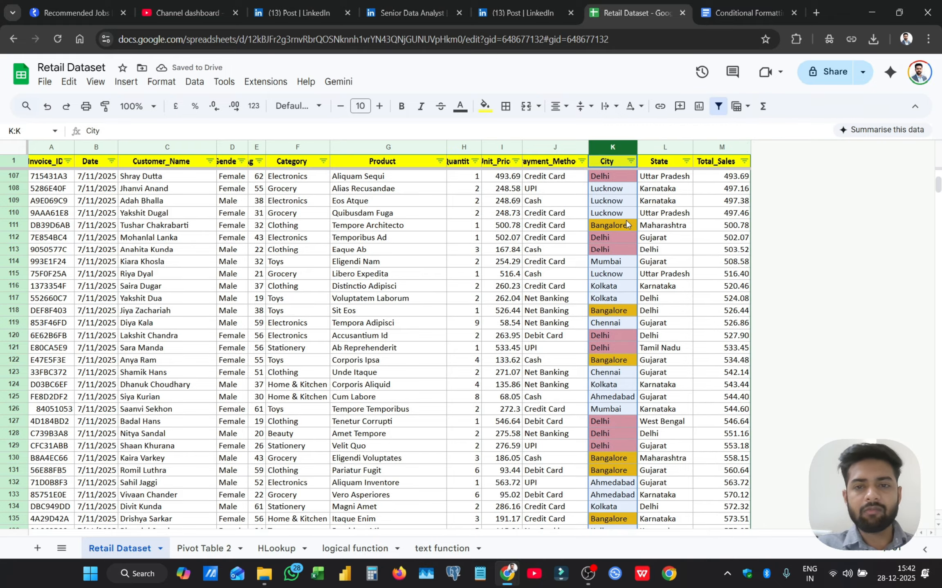
click(628, 212)
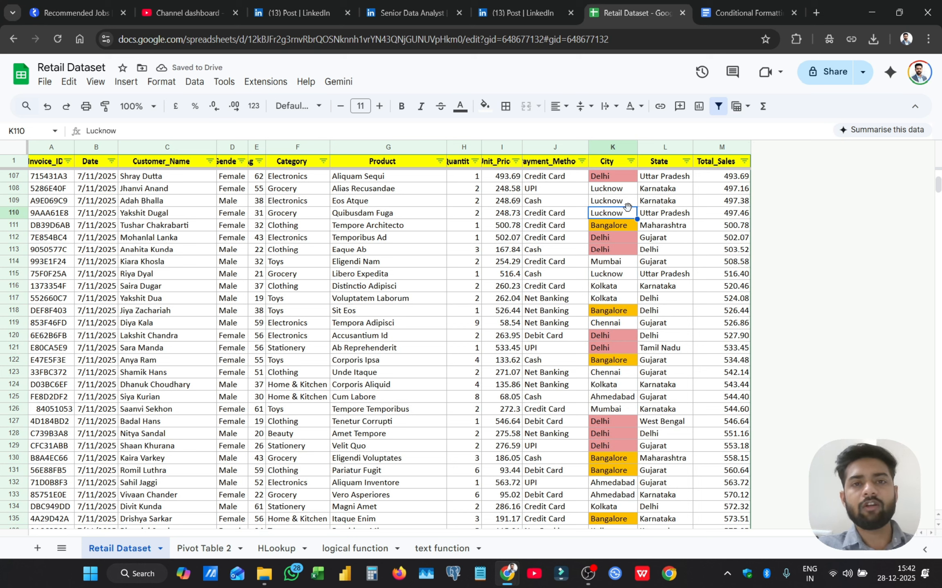